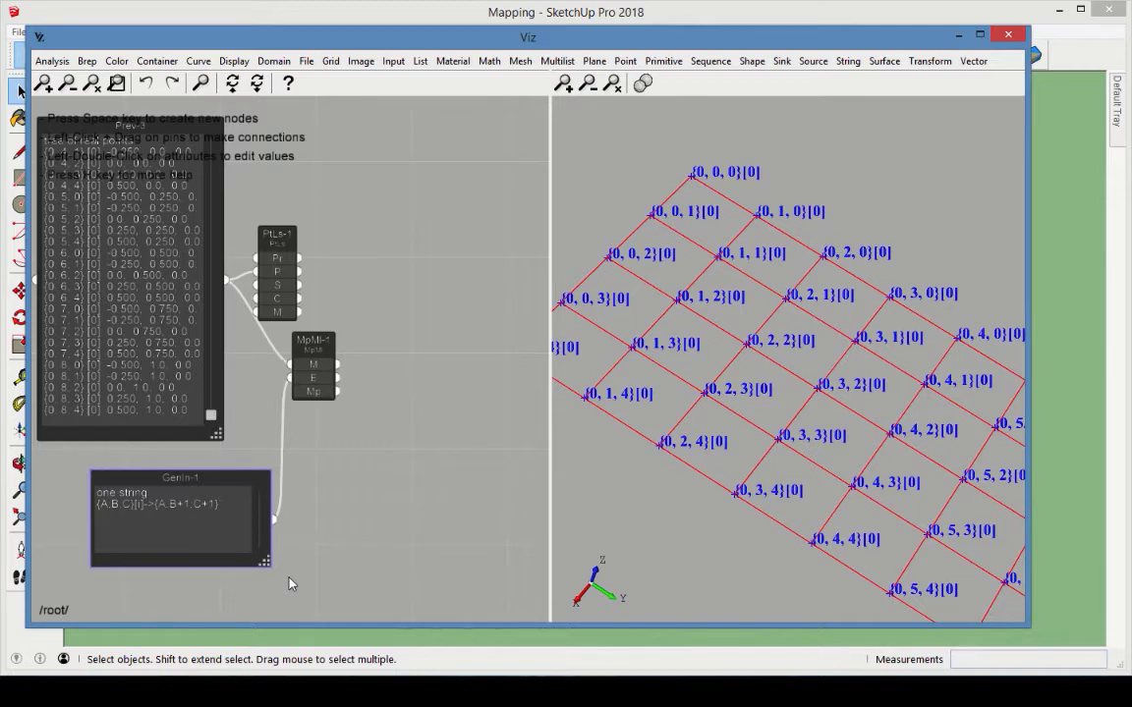
Switch to the SketchUp model and view the diagonal pipe lattice from another side.
left_click(985, 631)
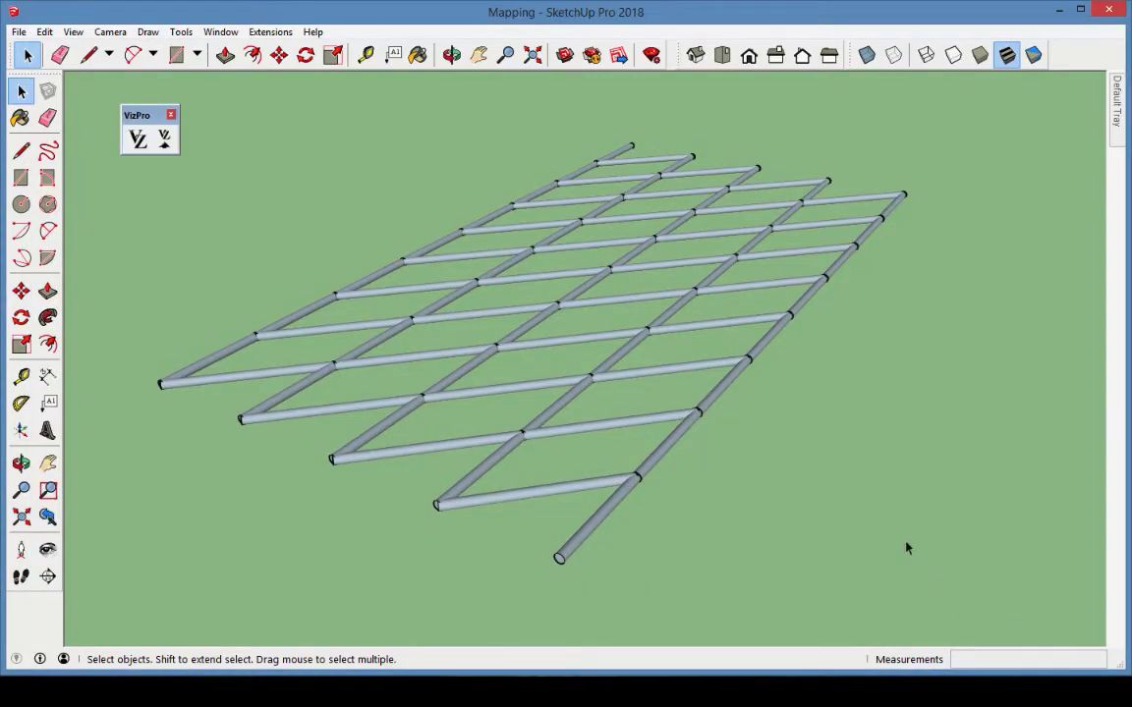
key("o")
left_click_drag(682, 235, 429, 310)
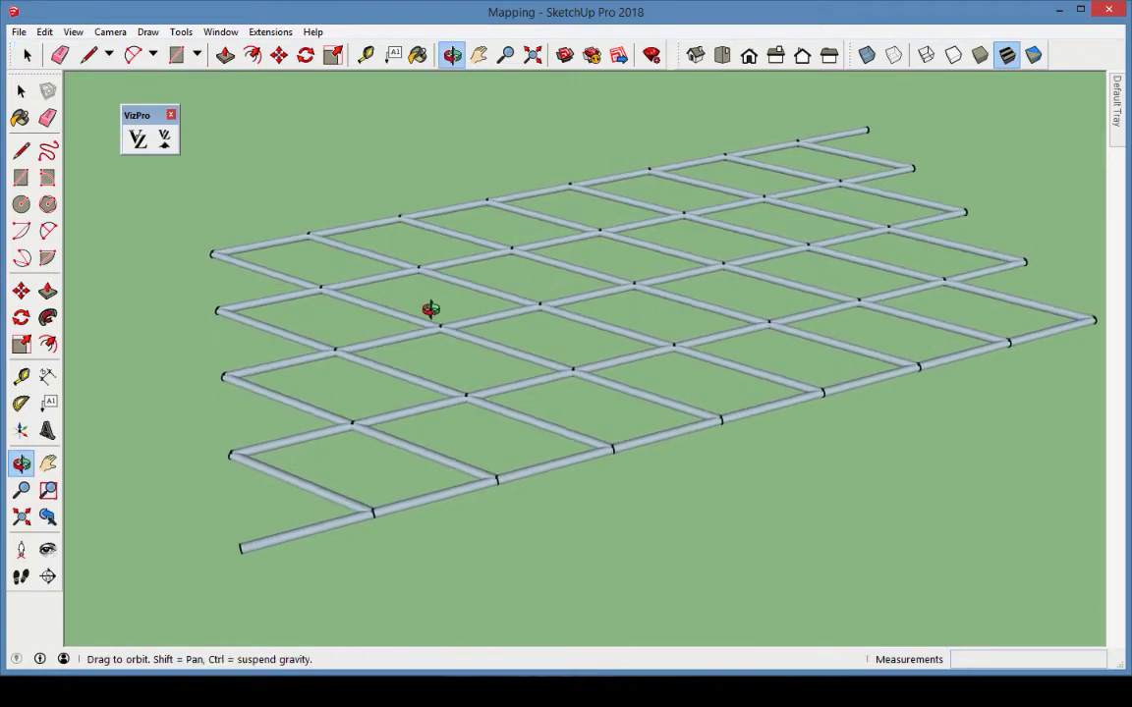
key("space")
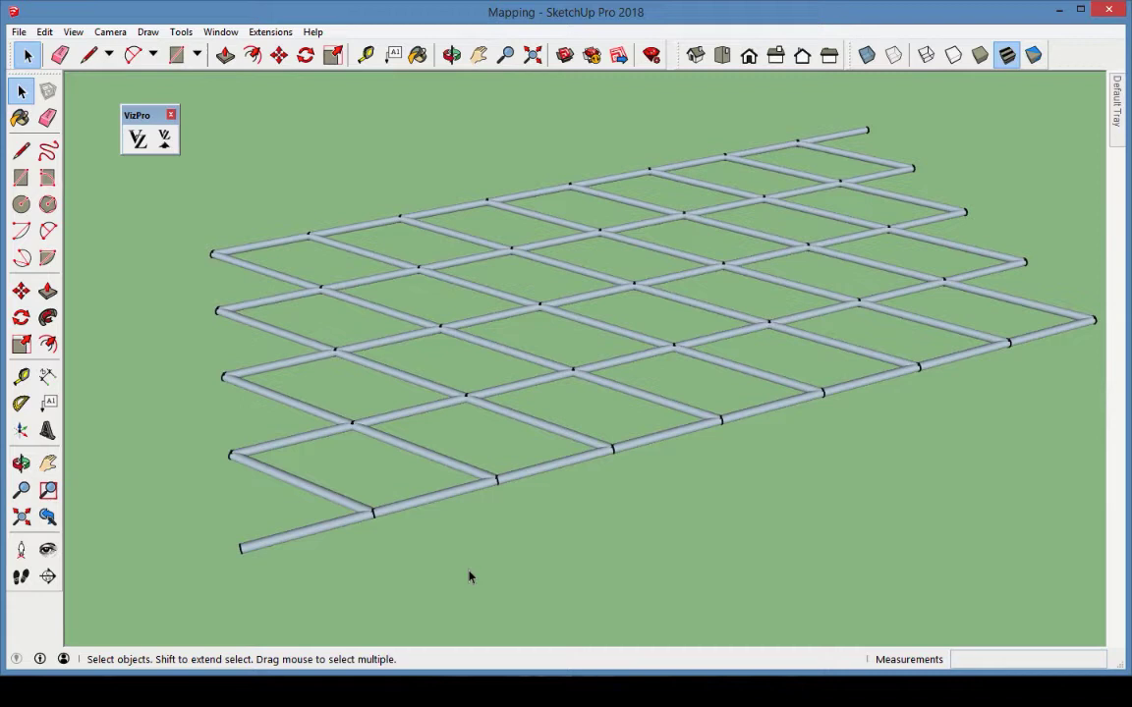
Switch to Viz and add a rectangular grid node to the empty graph.
key("alt+Tab")
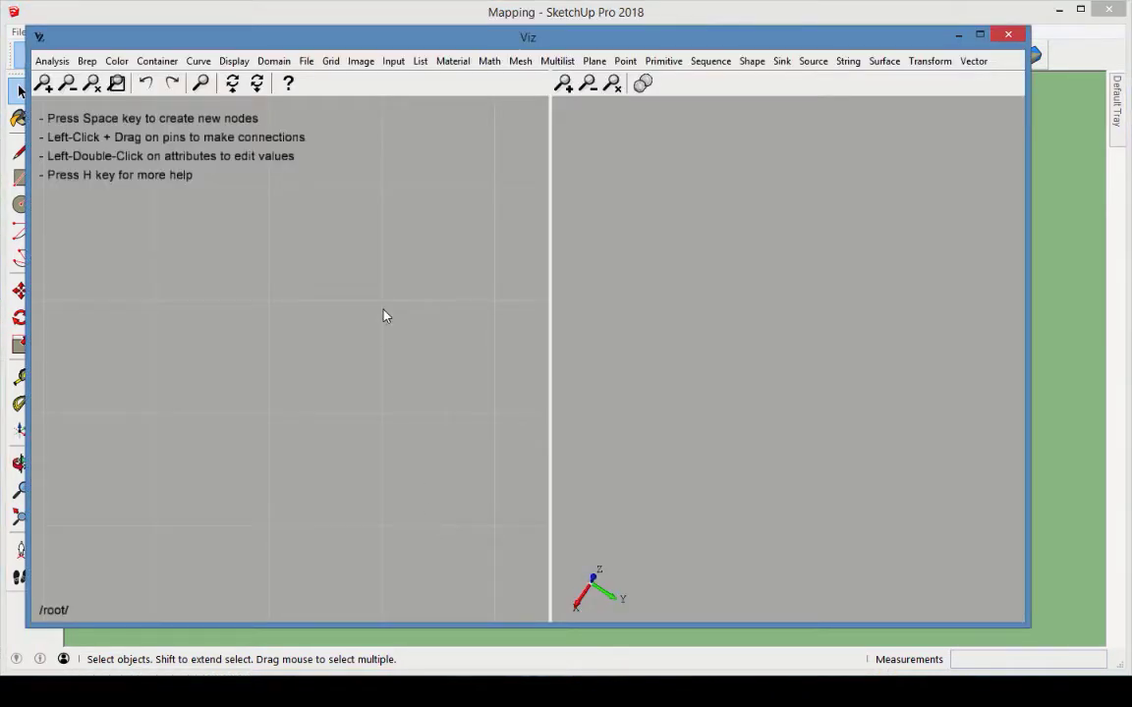
left_click(330, 60)
left_click(354, 98)
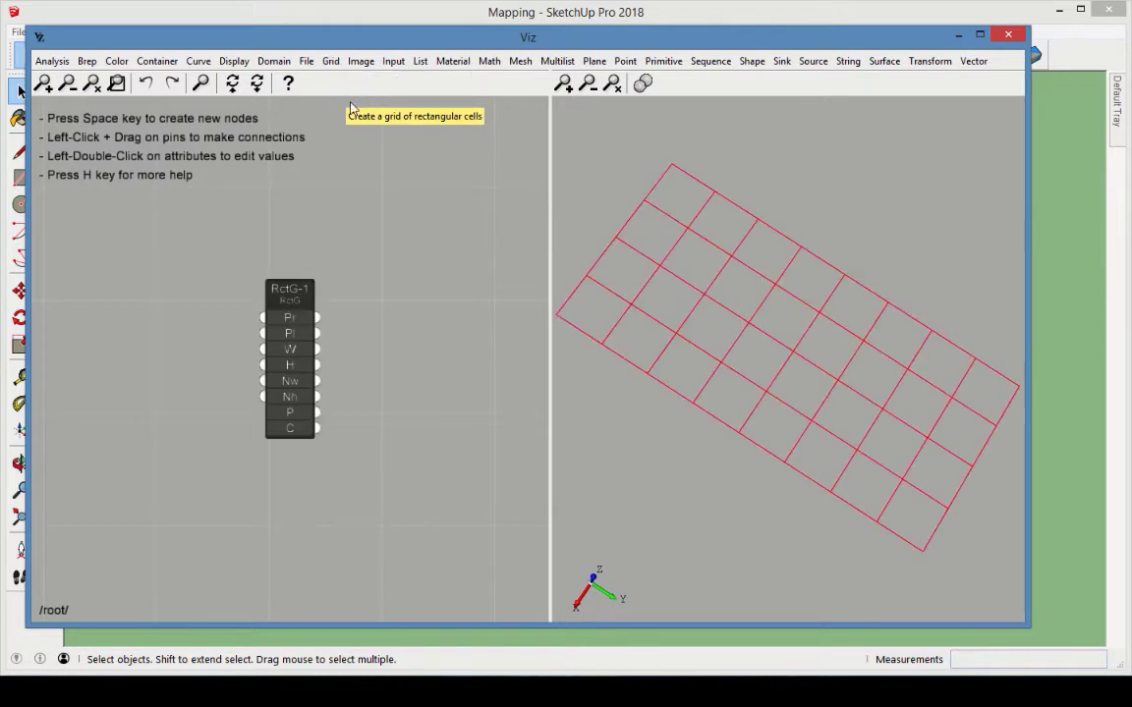
mouse_move(289, 351)
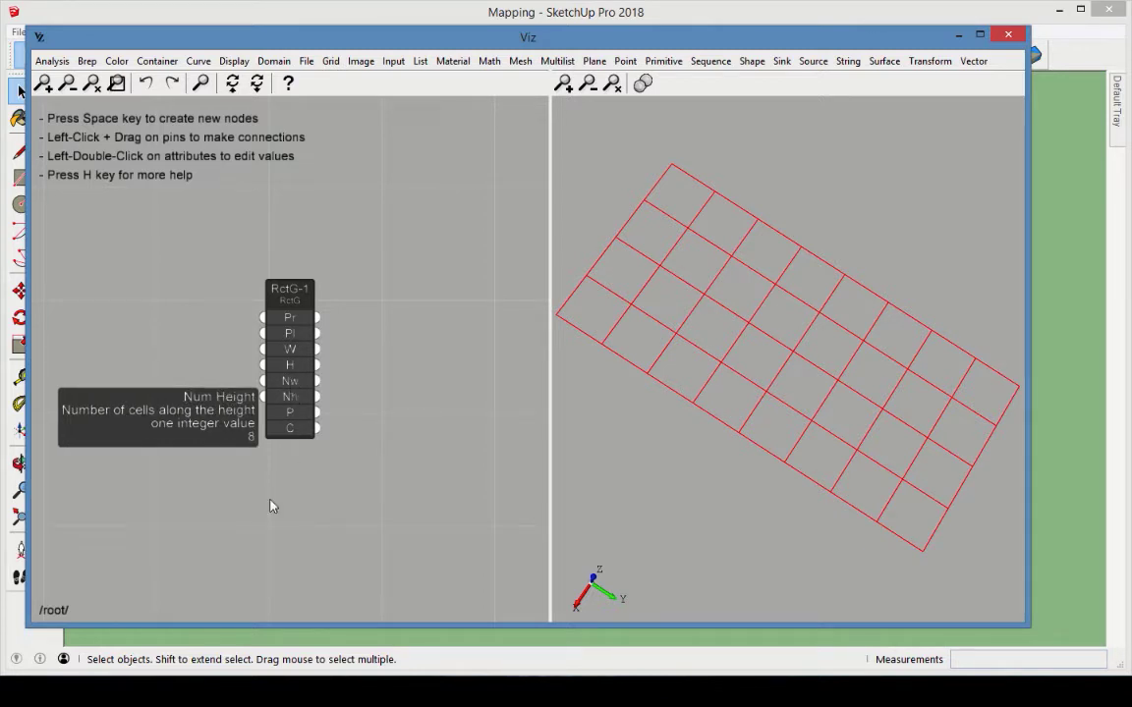
Add a Preview node, connect the rectangular grid's P output to it, and enlarge it to show the end of the point list.
middle_click_drag(223, 507, 96, 455)
left_click(234, 61)
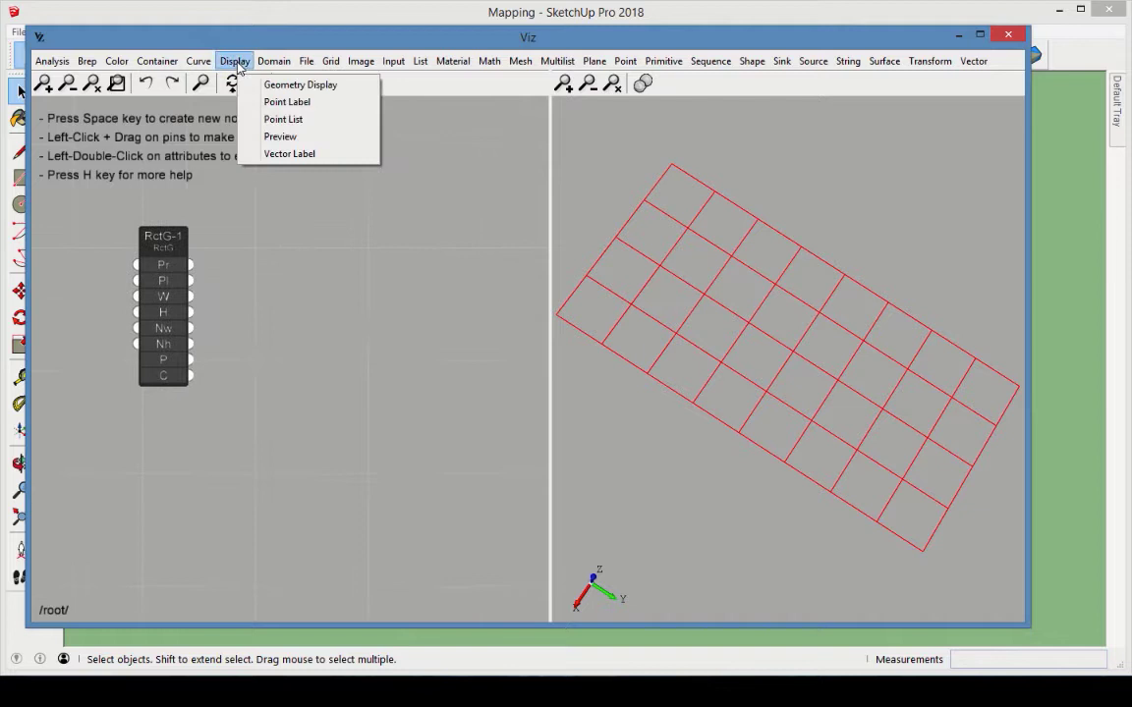
left_click(270, 134)
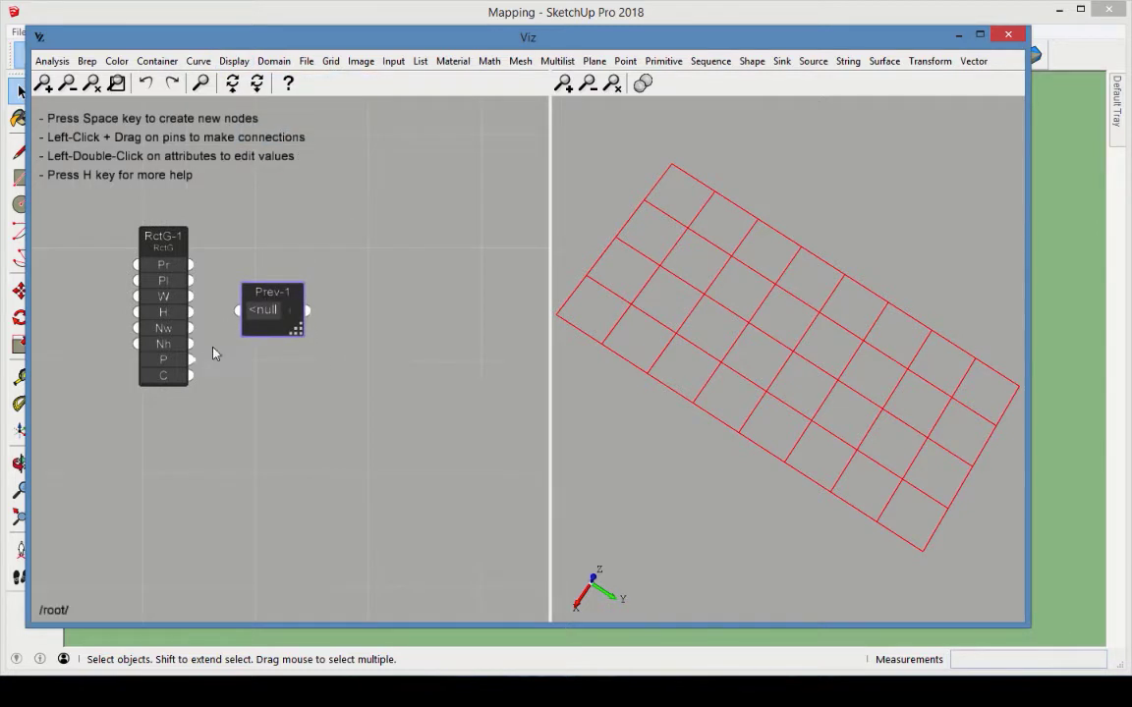
left_click_drag(190, 360, 238, 310)
left_click_drag(329, 376, 489, 595)
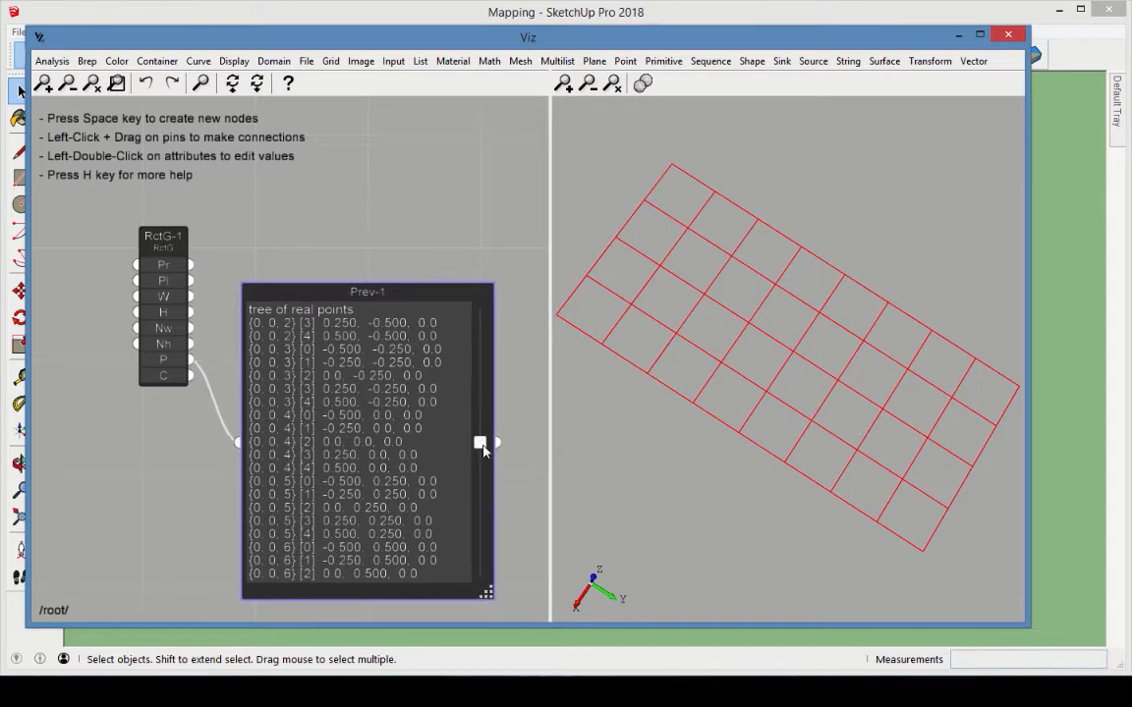
left_click_drag(481, 445, 509, 584)
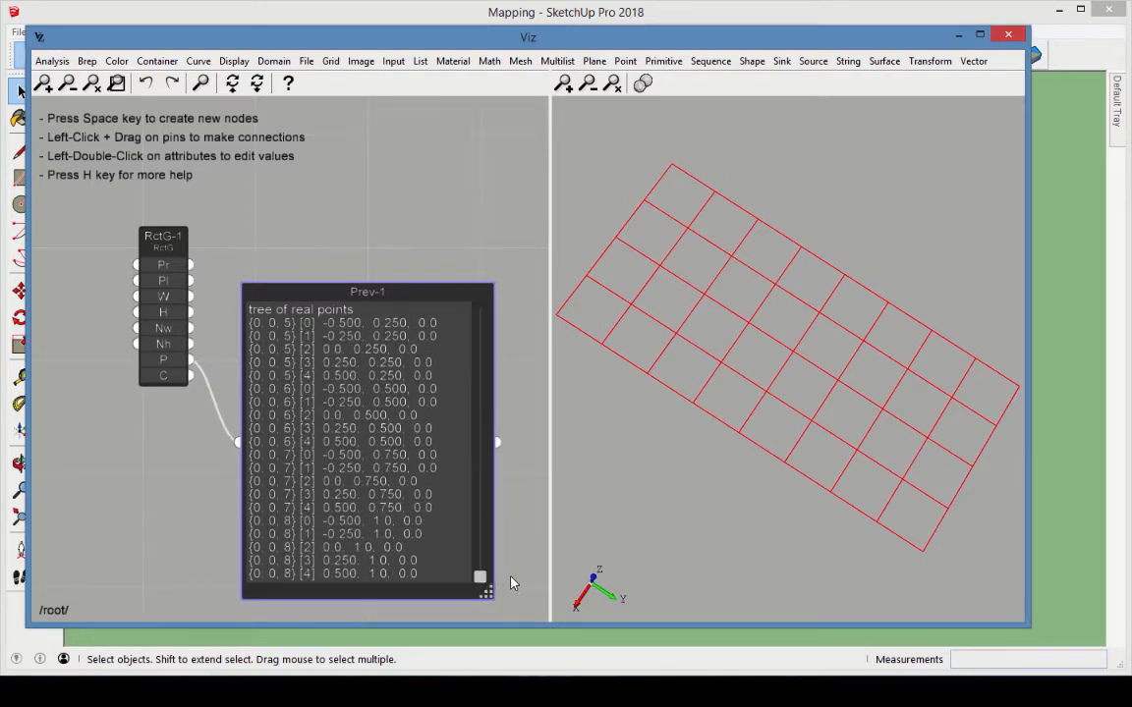
Add a Deepen List node beside the preview and connect the preview's output to its L input.
left_click(525, 563)
middle_click_drag(525, 562, 328, 435)
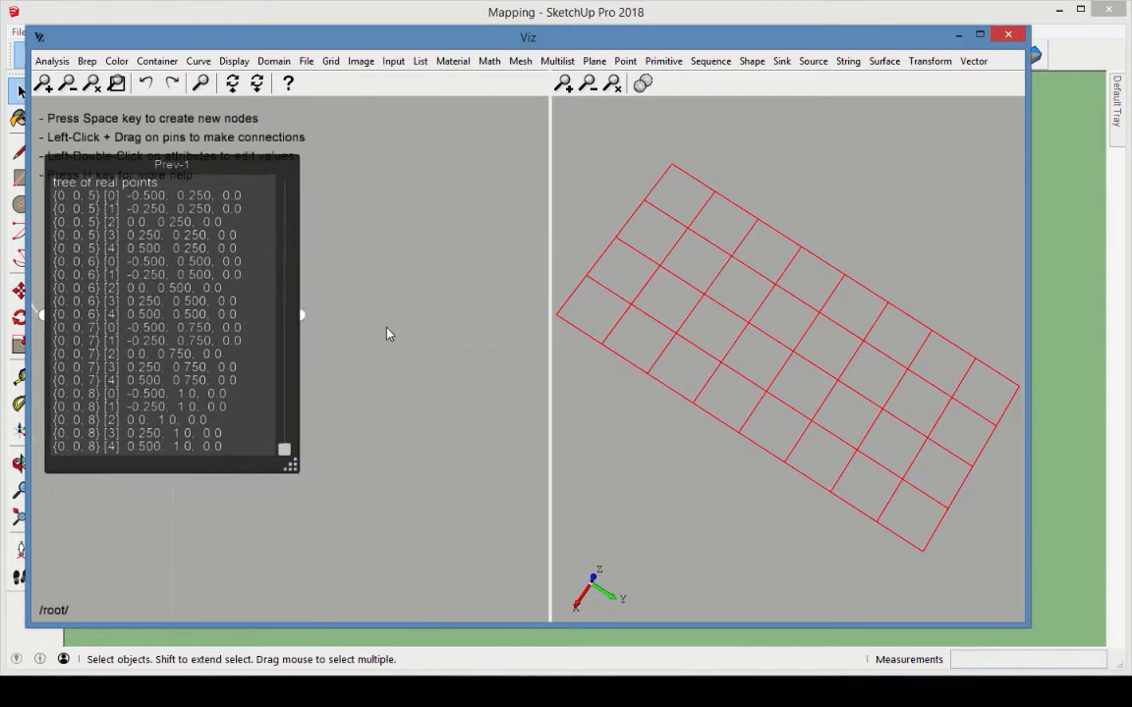
left_click(557, 63)
left_click(582, 101)
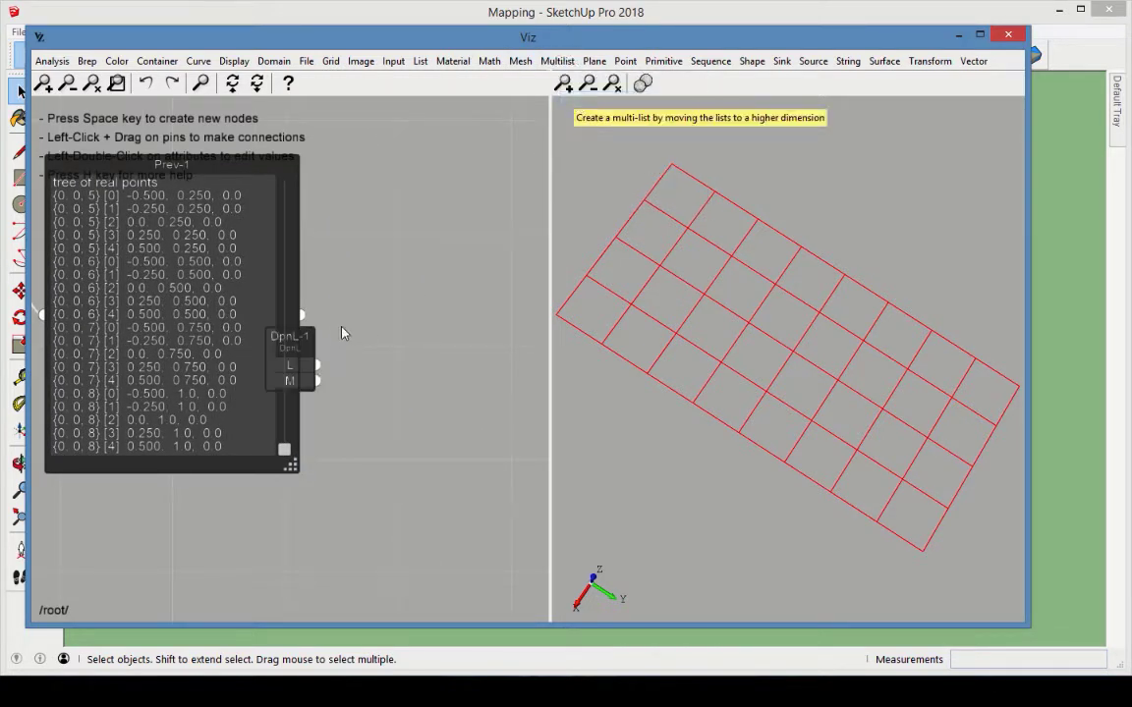
left_click_drag(299, 335, 370, 292)
left_click_drag(302, 315, 336, 322)
Add a second Preview node after the Deepen List node, fed by its M output, and enlarge it.
left_click(233, 60)
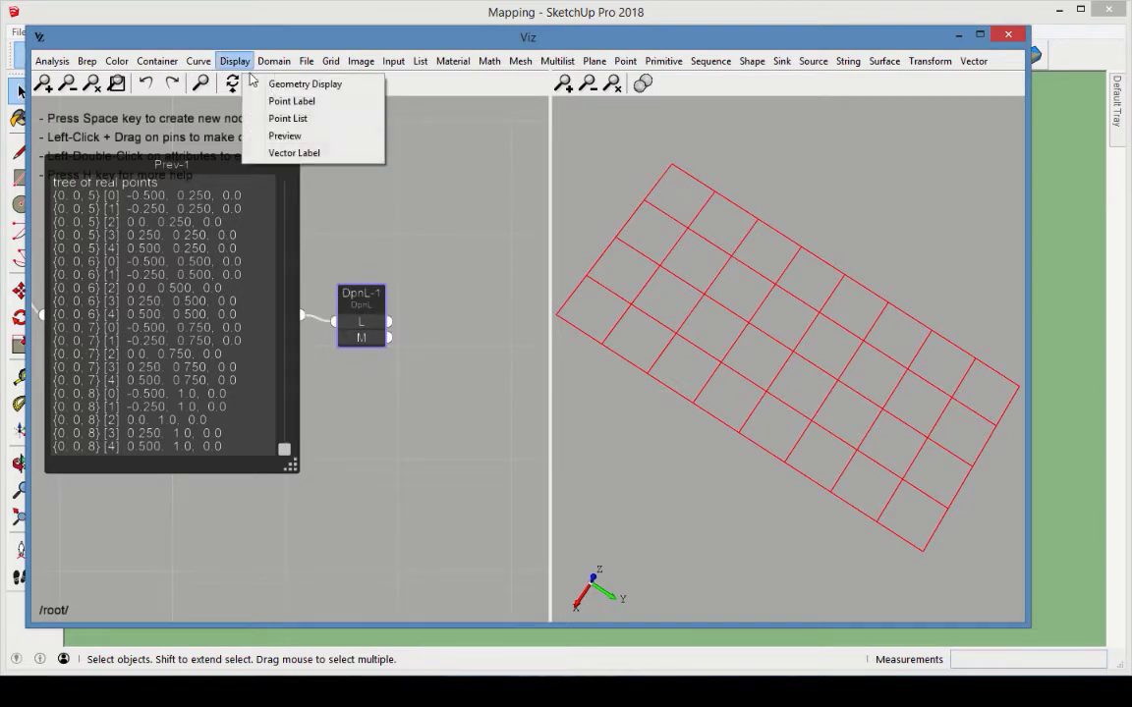
left_click(285, 135)
left_click_drag(291, 342, 401, 314)
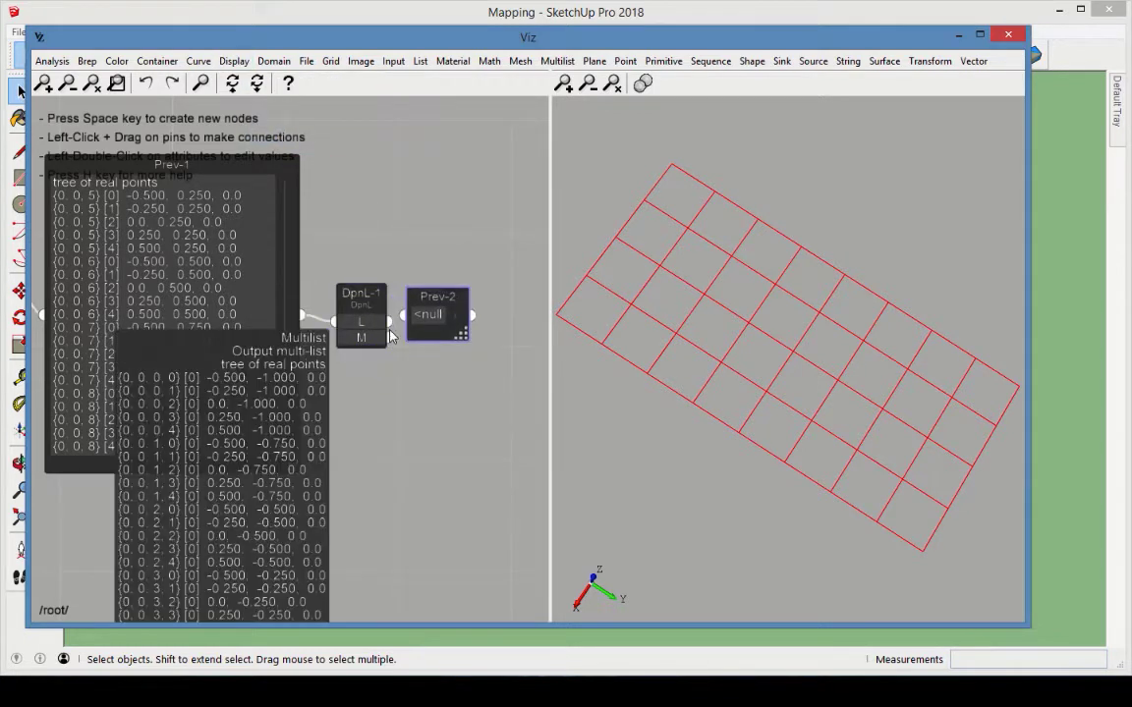
left_click_drag(461, 335, 548, 485)
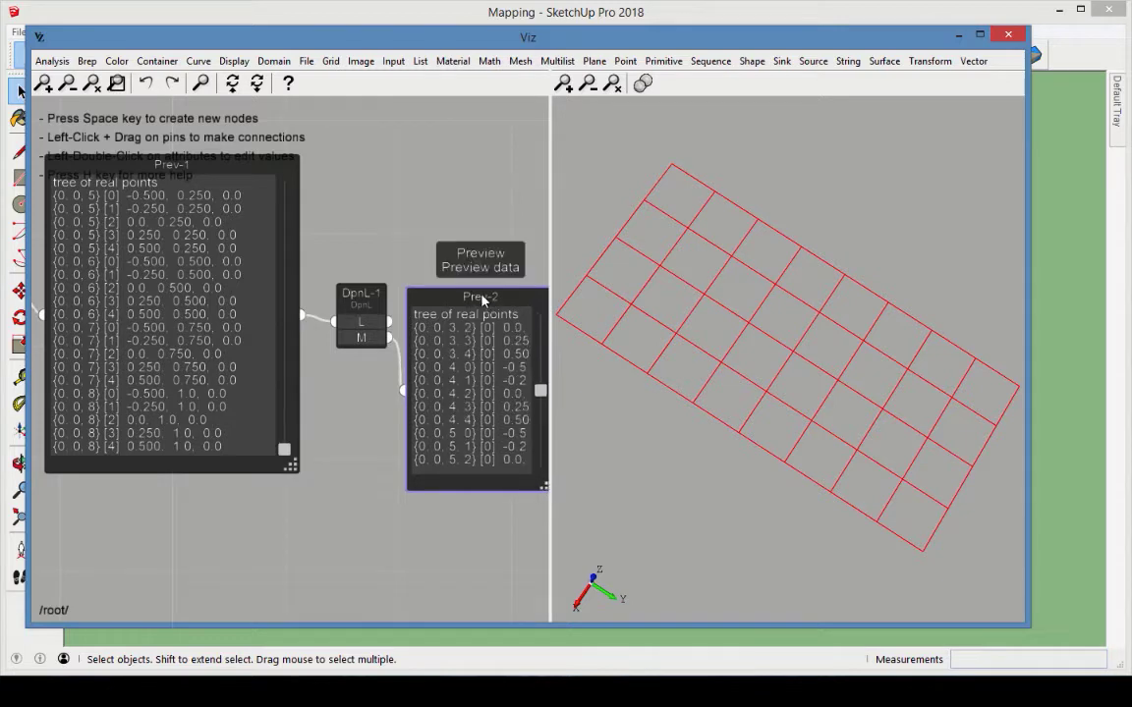
Move the second Preview node higher, enlarge it further, and show the last entries of its deepened point list.
left_click_drag(473, 296, 478, 242)
left_click_drag(478, 186, 476, 177)
middle_click_drag(524, 443, 442, 434)
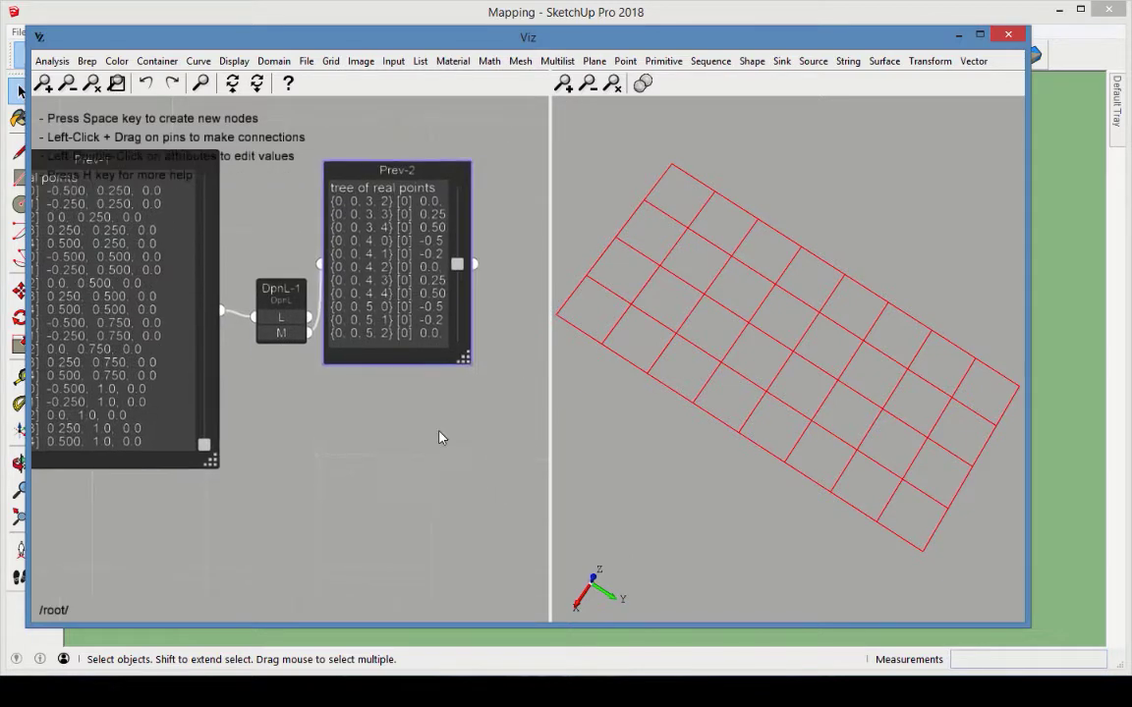
left_click_drag(462, 360, 546, 518)
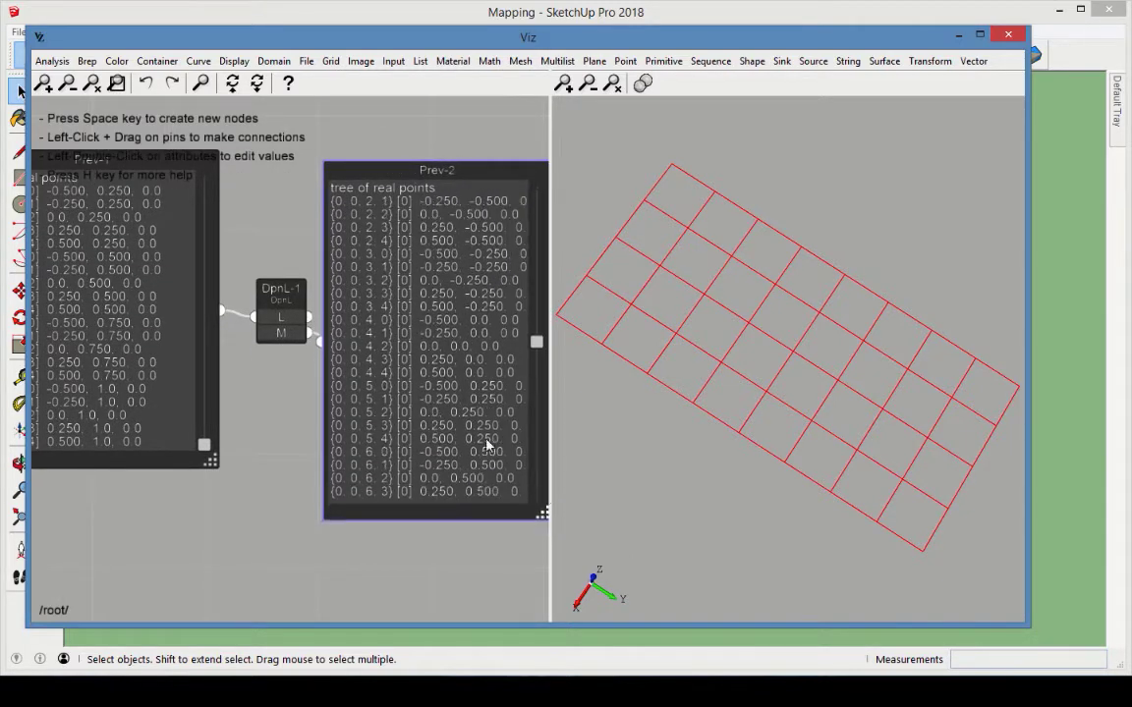
scroll(412, 472, "down", 1)
middle_click_drag(319, 426, 340, 415)
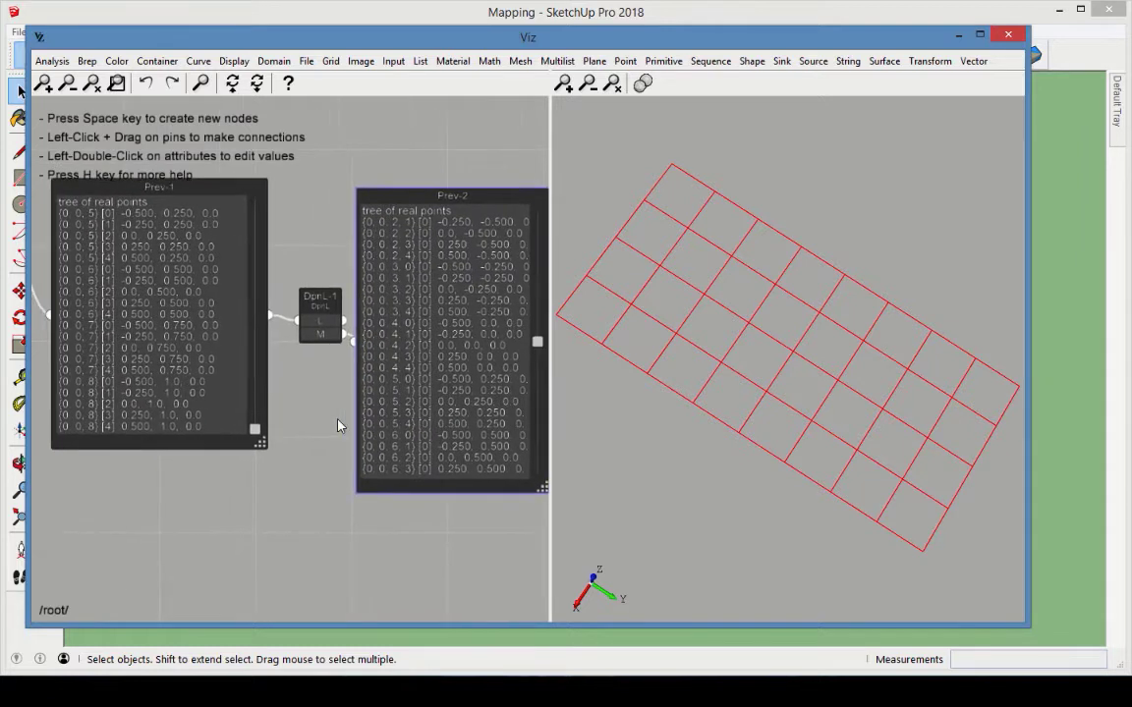
left_click_drag(538, 343, 479, 517)
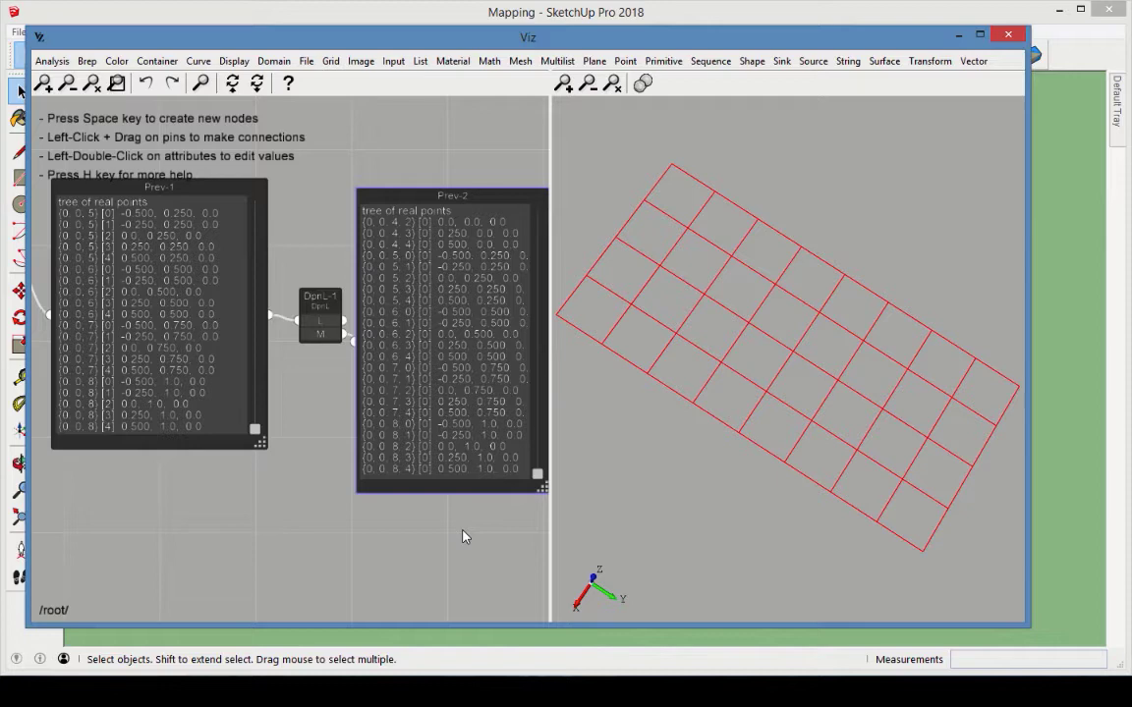
Add a Simplify Multilist node beside the second preview and connect the preview's output to its M input.
middle_click_drag(446, 486, 159, 417)
left_click(556, 62)
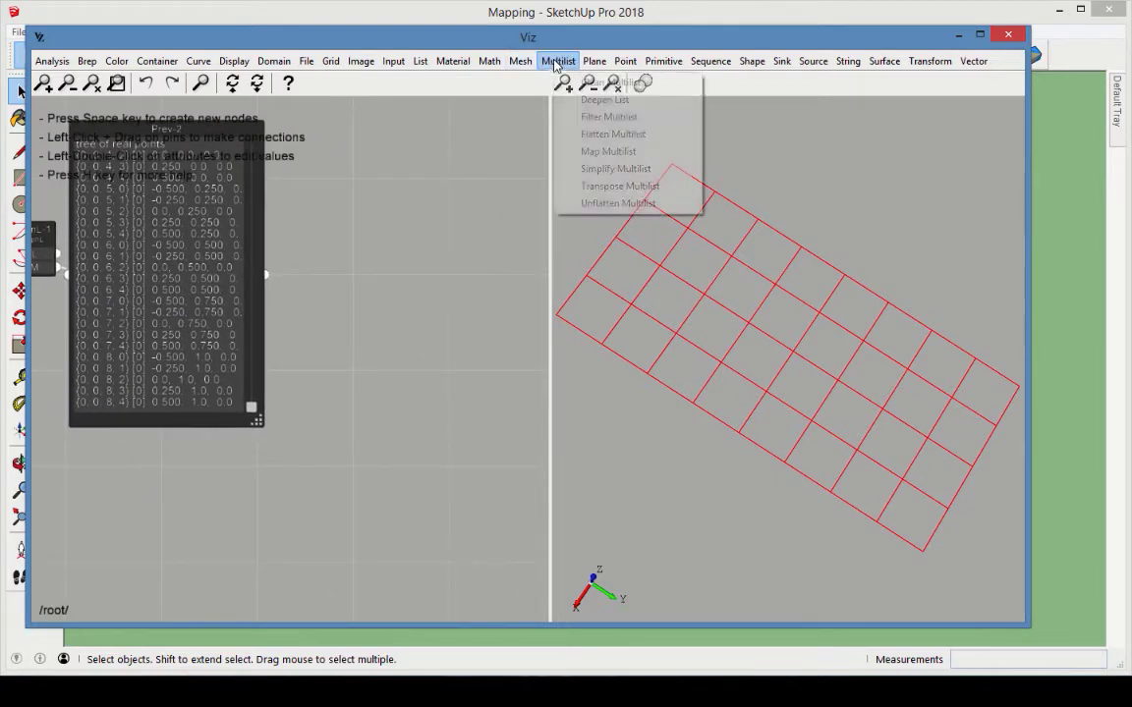
left_click(615, 168)
left_click_drag(295, 332, 361, 250)
left_click_drag(266, 275, 331, 270)
left_click_drag(354, 248, 322, 244)
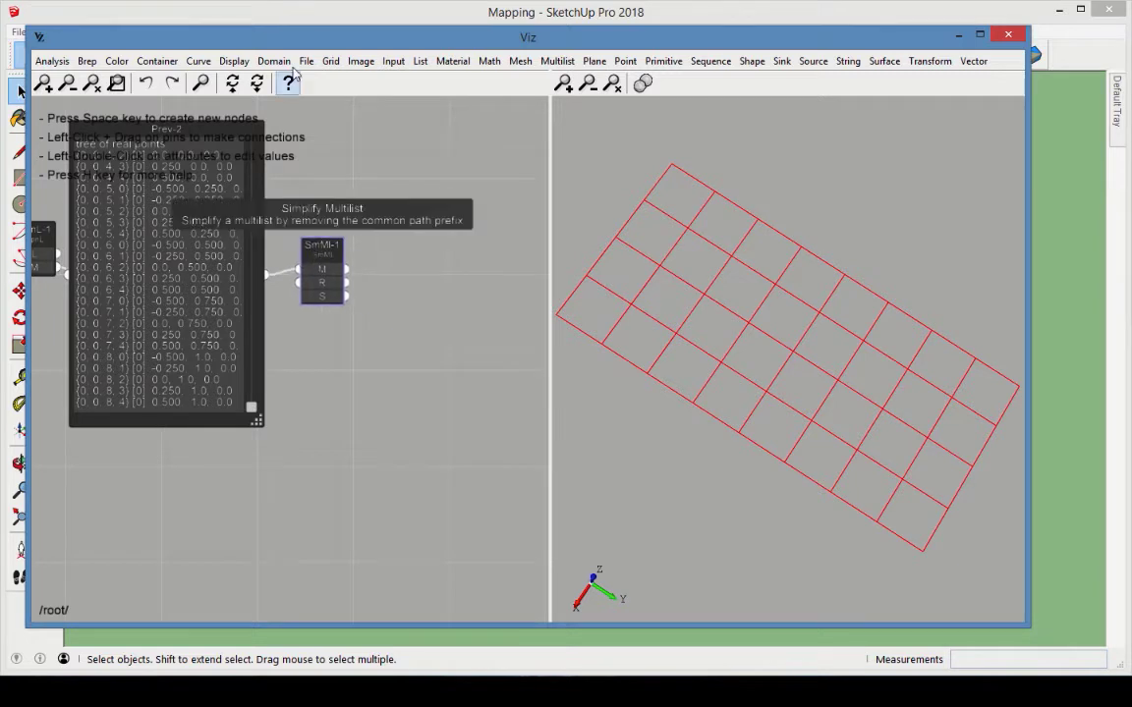
Add a third Preview node fed by Simplify Multilist's S output, and enlarge it to show the end of the simplified list.
left_click(234, 61)
left_click(319, 151)
left_click_drag(305, 305, 525, 479)
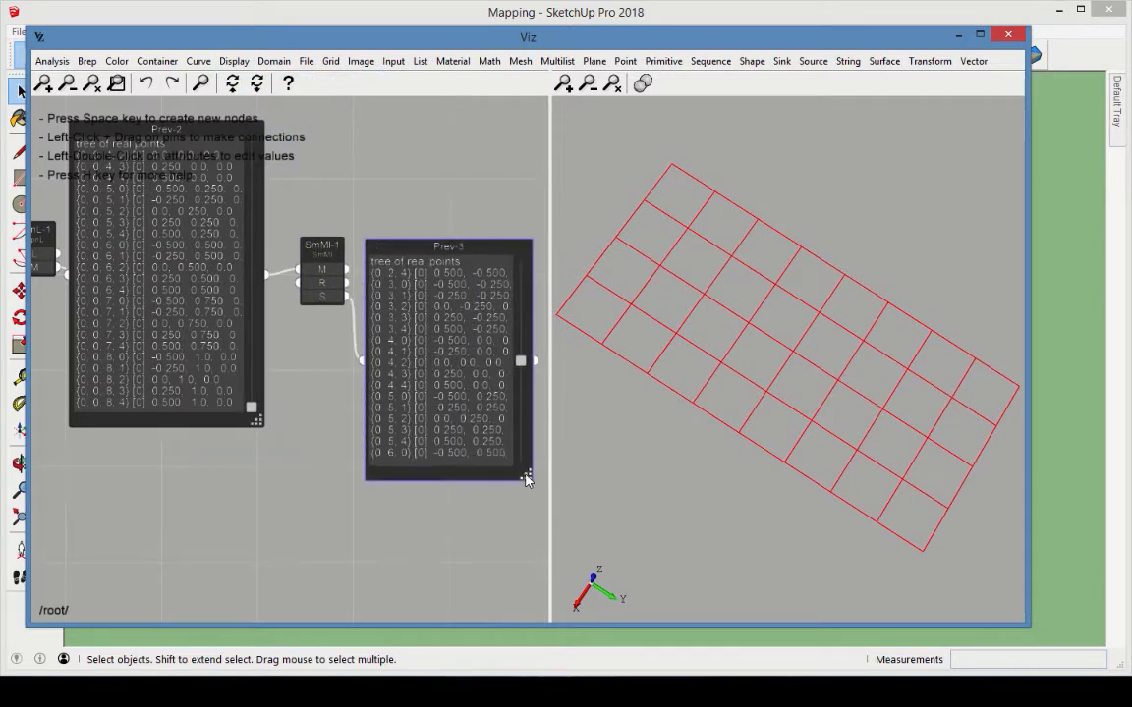
left_click_drag(452, 246, 454, 142)
left_click_drag(532, 394, 545, 455)
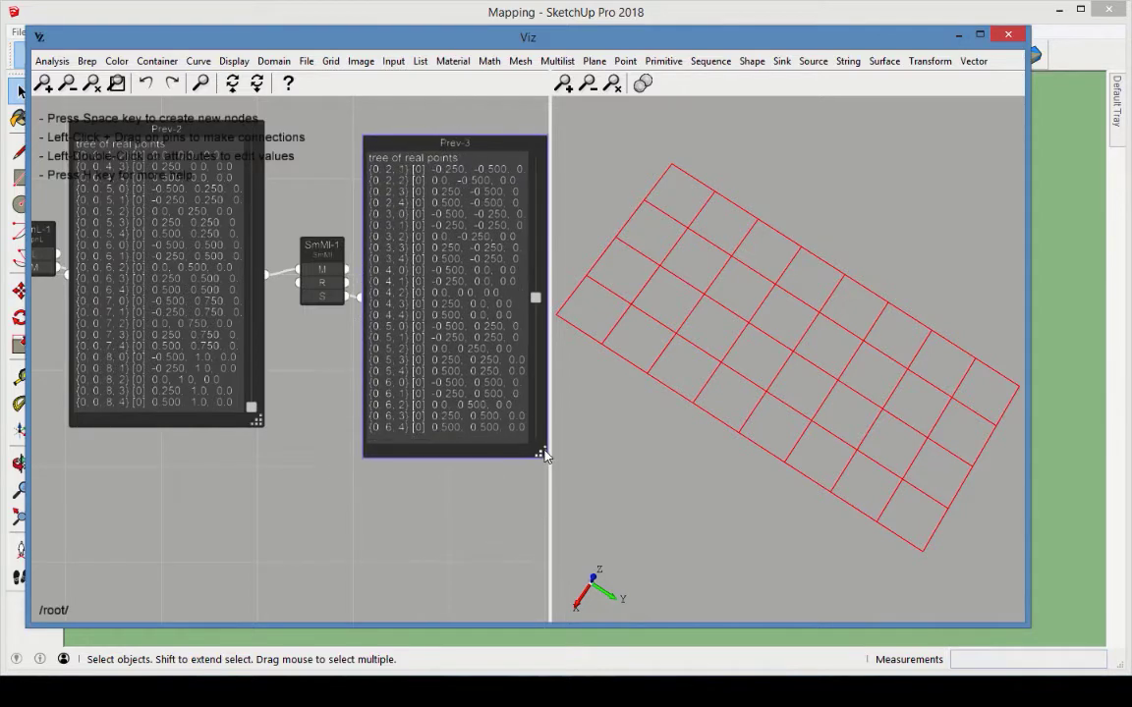
left_click_drag(535, 297, 538, 434)
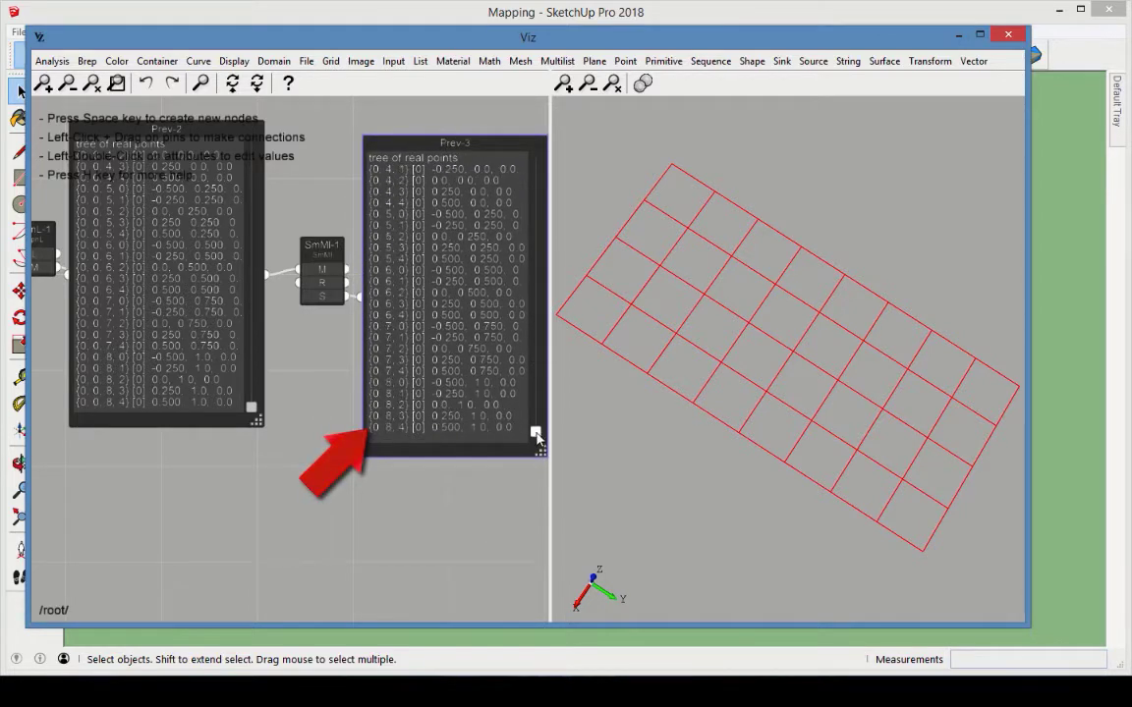
Add a Point List display node and connect the third preview's output to its P input.
left_click(500, 496)
middle_click_drag(406, 519, 207, 528)
left_click(233, 61)
left_click(291, 111)
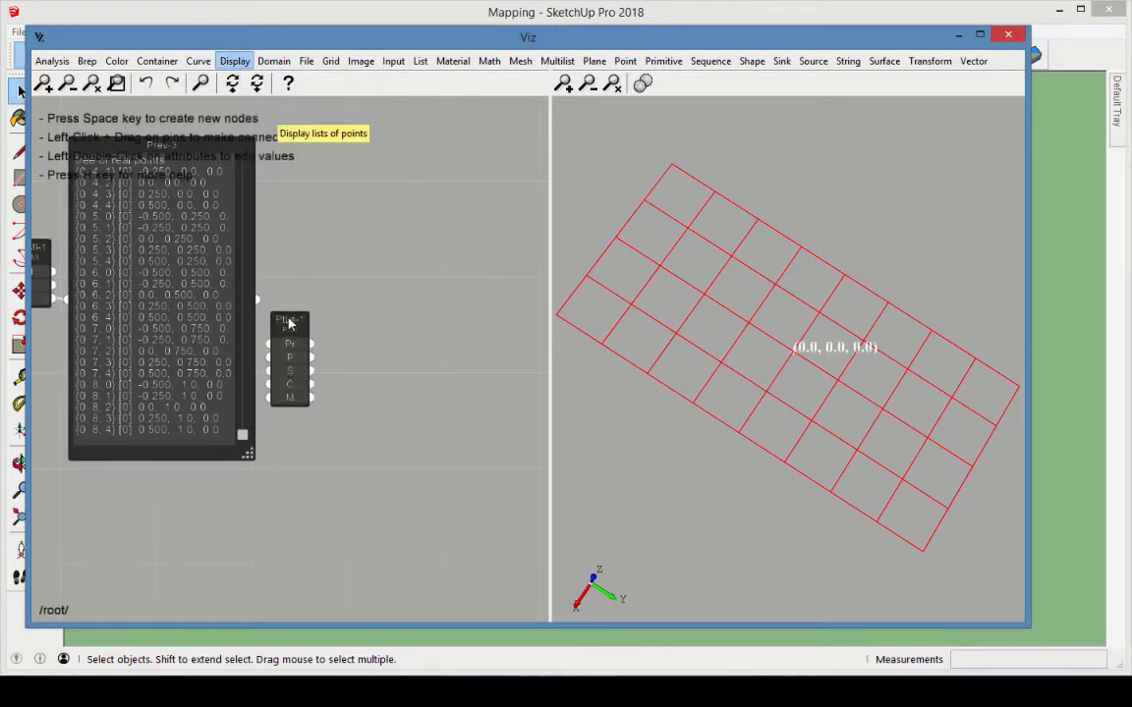
left_click_drag(289, 322, 308, 256)
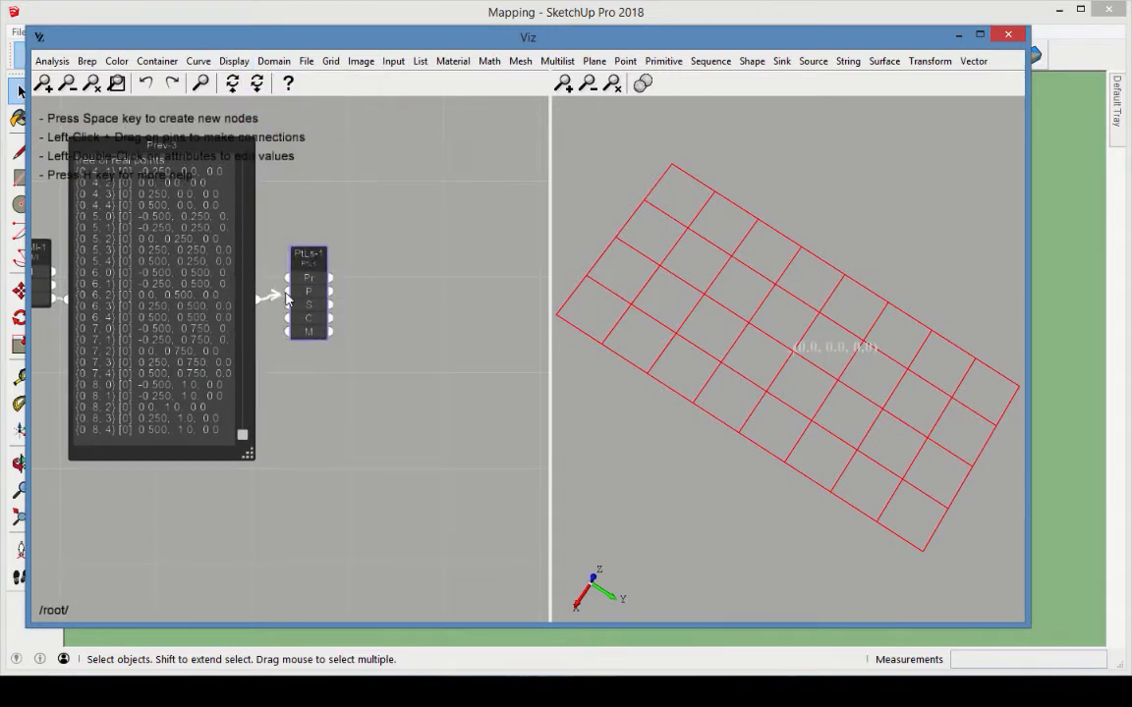
left_click_drag(286, 298, 287, 291)
Colour the Point List labels blue and change their display mode from Position to list paths with indices.
double_click(307, 317)
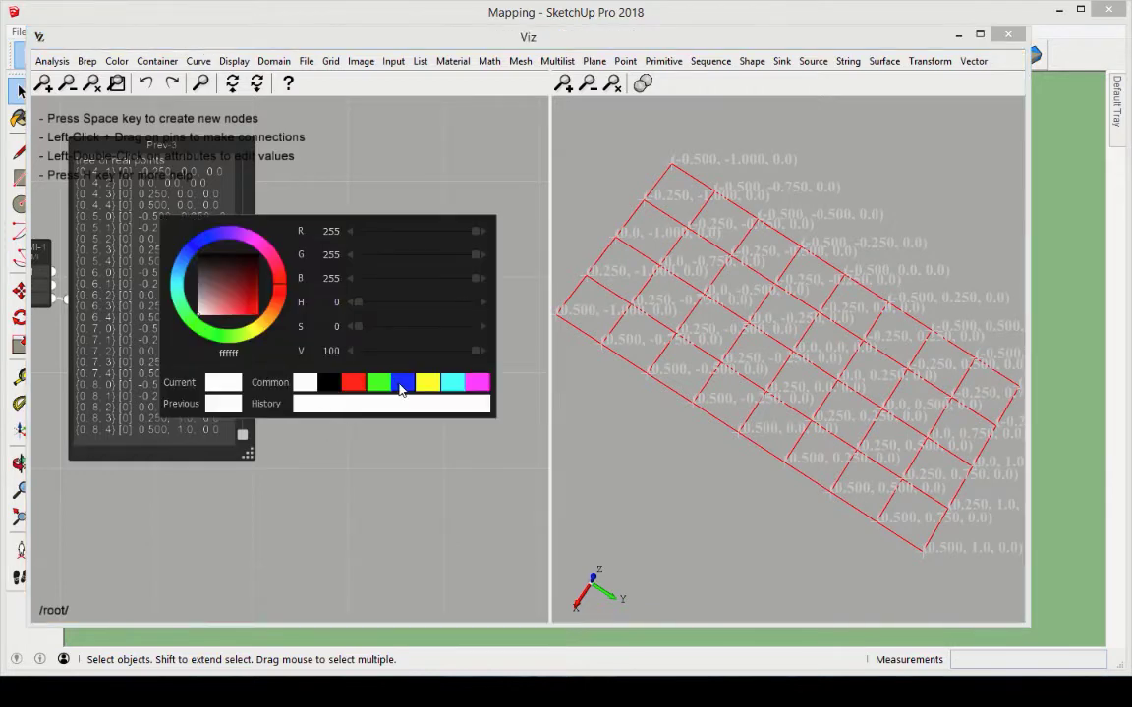
left_click(401, 389)
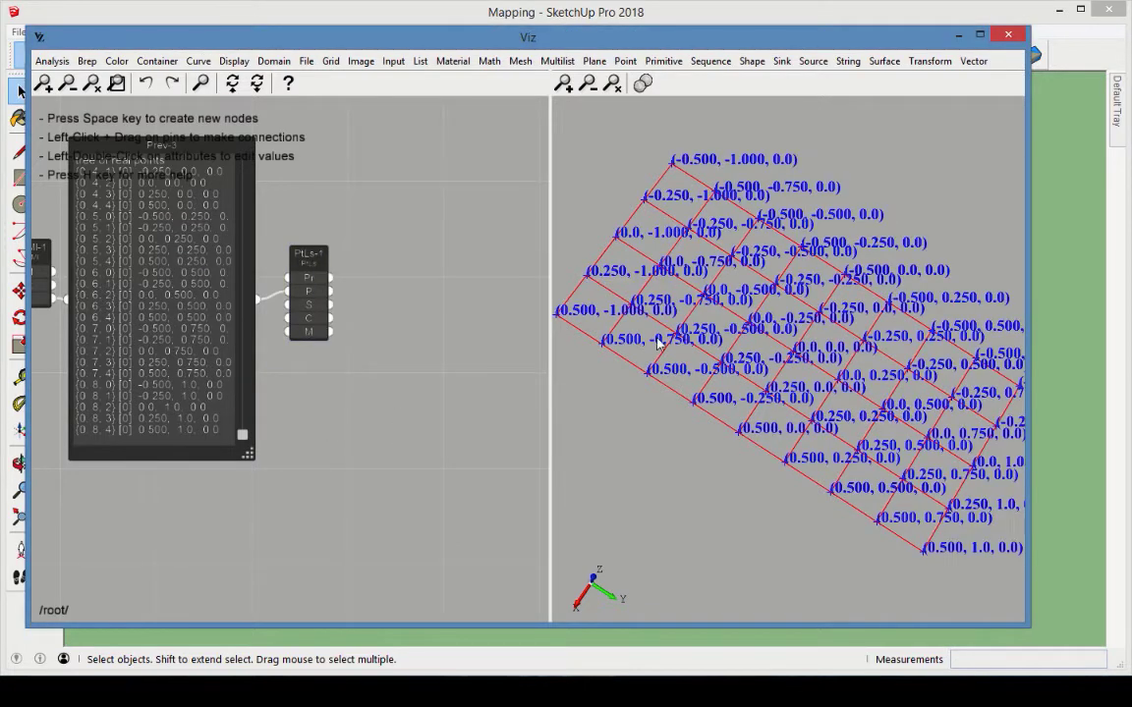
scroll(659, 342, "up", 3)
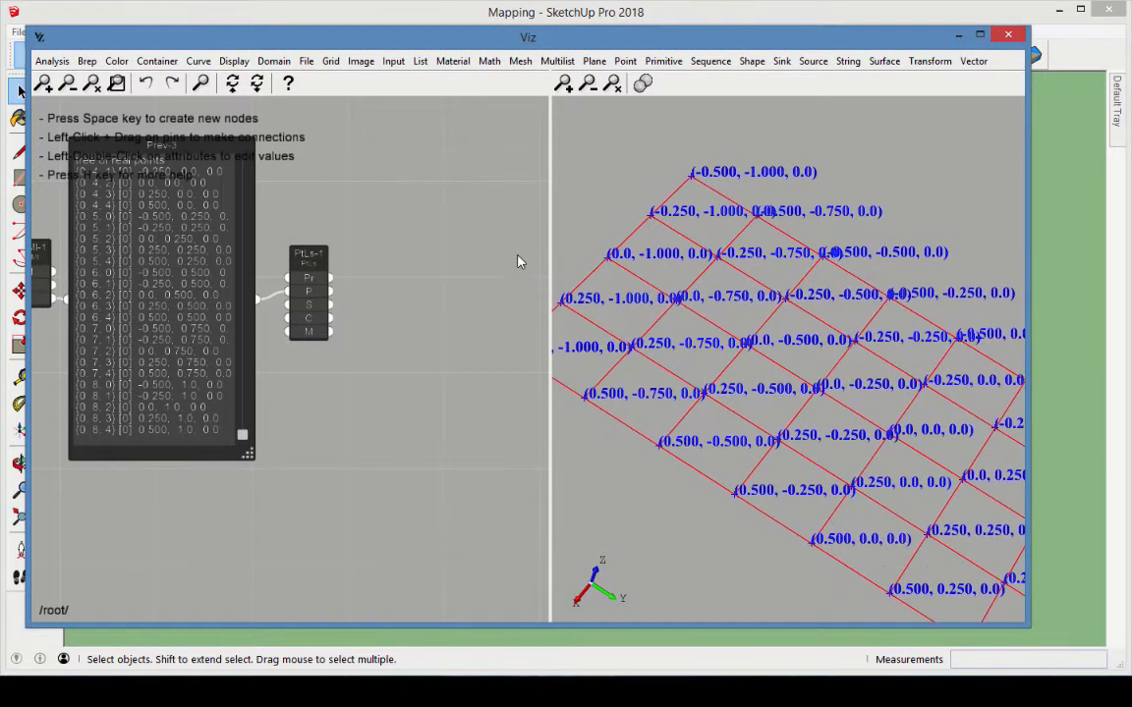
double_click(306, 338)
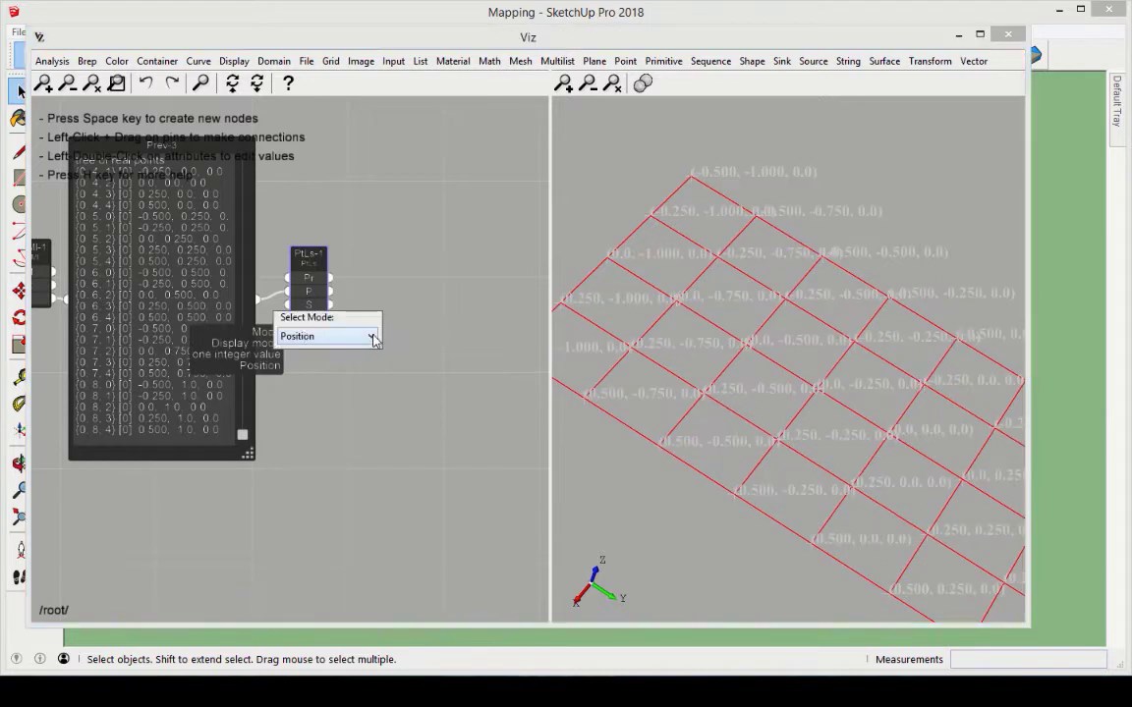
left_click(324, 336)
left_click(325, 365)
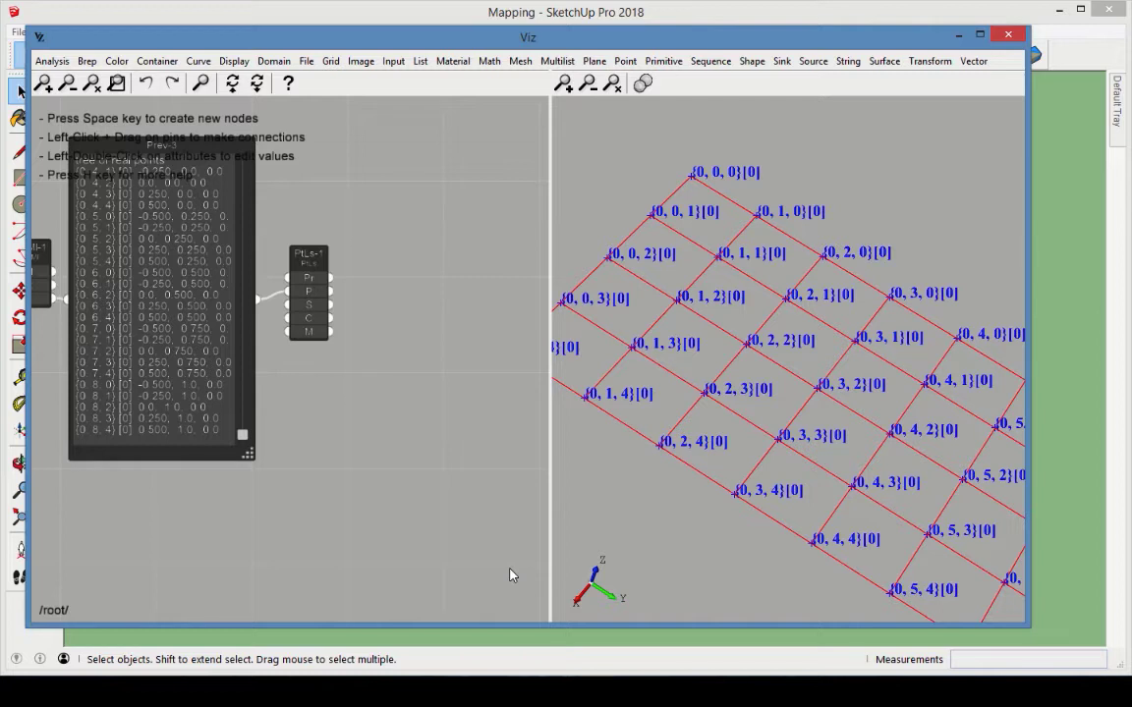
Add a Map Multilist node below the Point List node and connect the third preview's output to its M input.
left_click(559, 62)
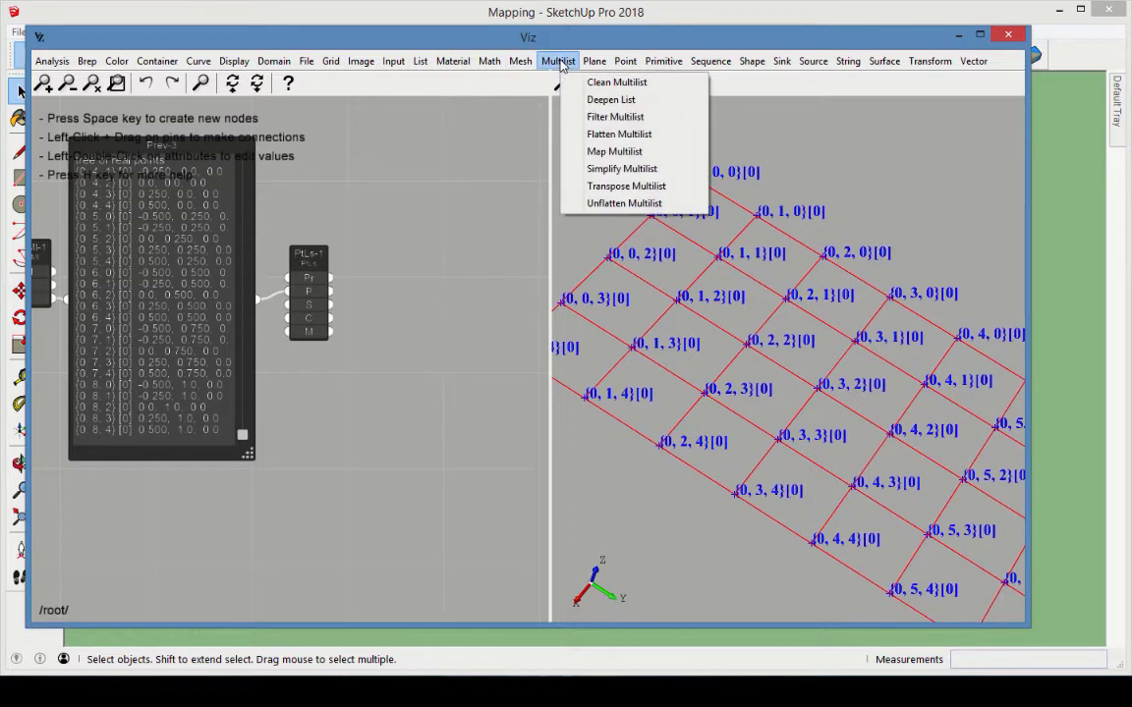
left_click(614, 151)
left_click(350, 373)
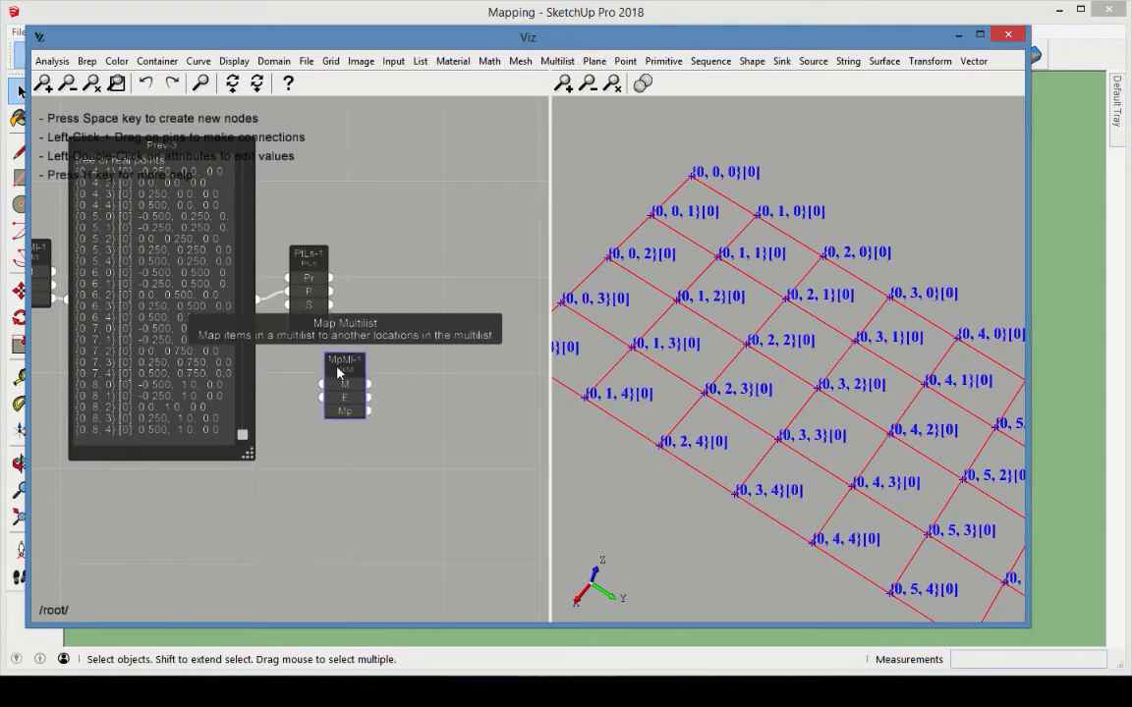
left_click_drag(256, 295, 321, 383)
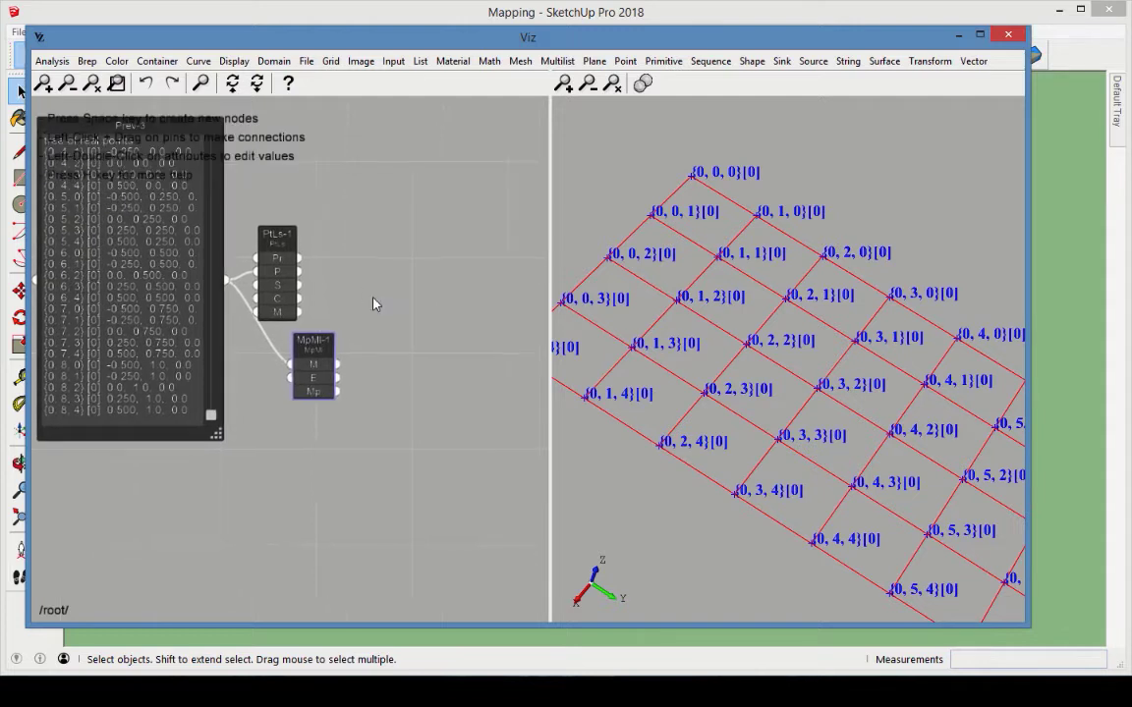
Add a generic input node below the third preview, connect it to Map Multilist's E input, and enlarge it.
left_click(394, 61)
left_click(410, 85)
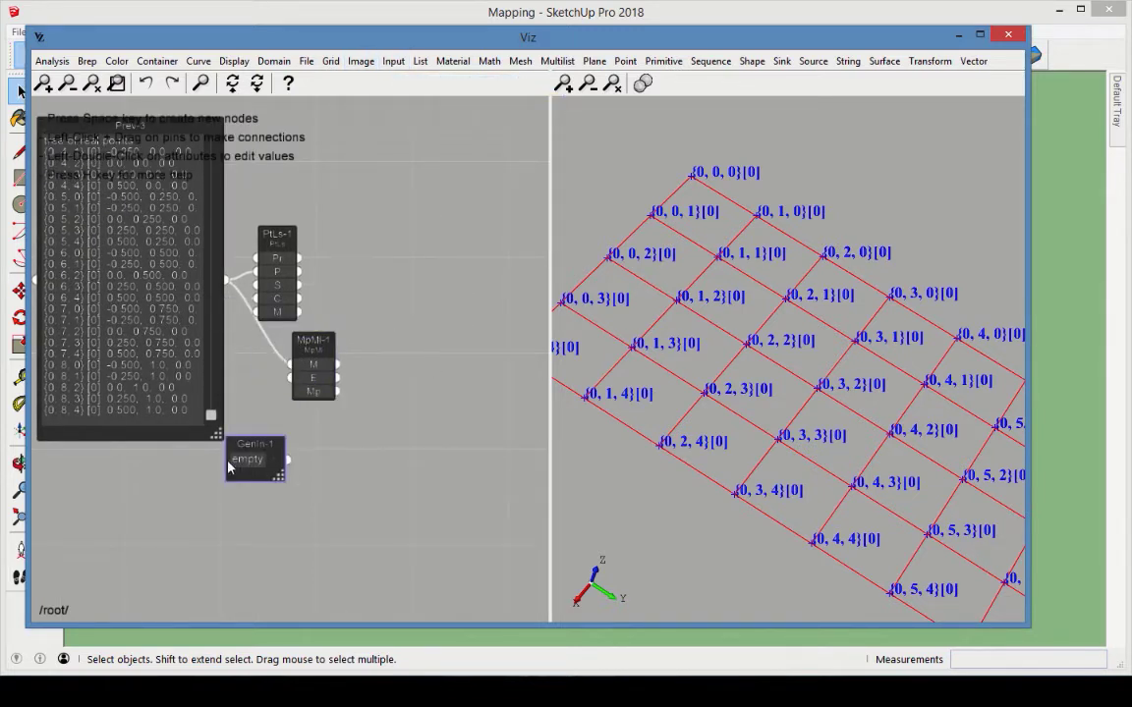
left_click(168, 488)
left_click_drag(204, 499, 292, 365)
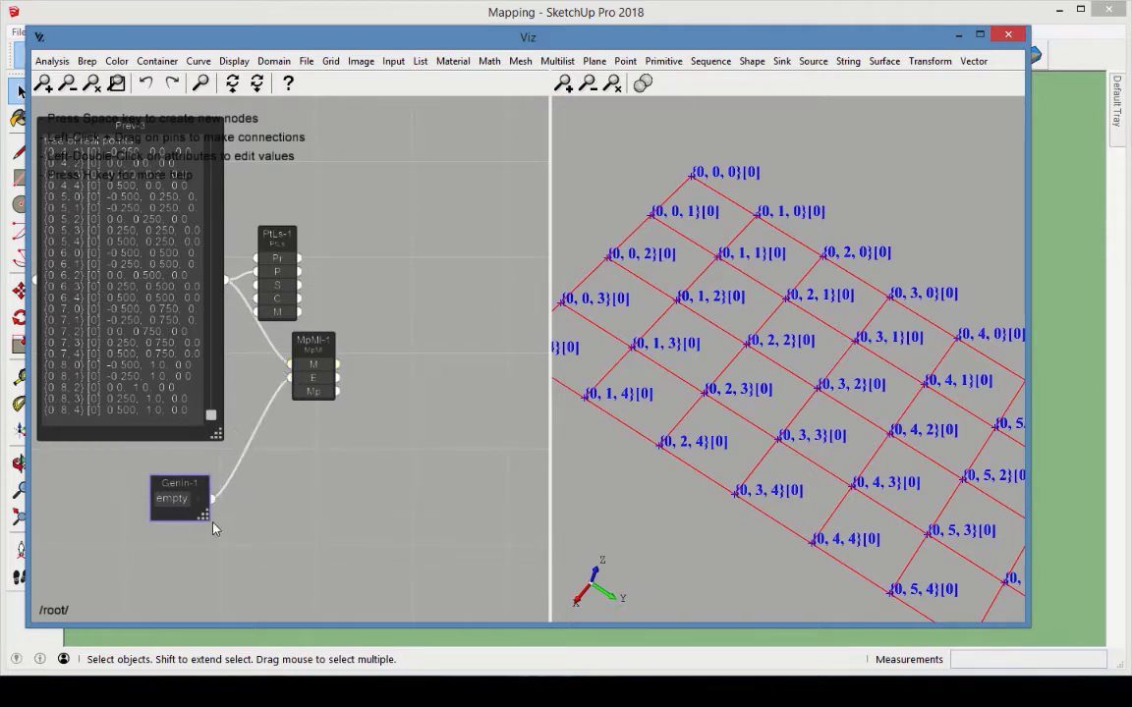
mouse_move(204, 515)
left_mouse_down()
mouse_move(275, 581)
mouse_move(320, 578)
mouse_move(282, 580)
left_mouse_up()
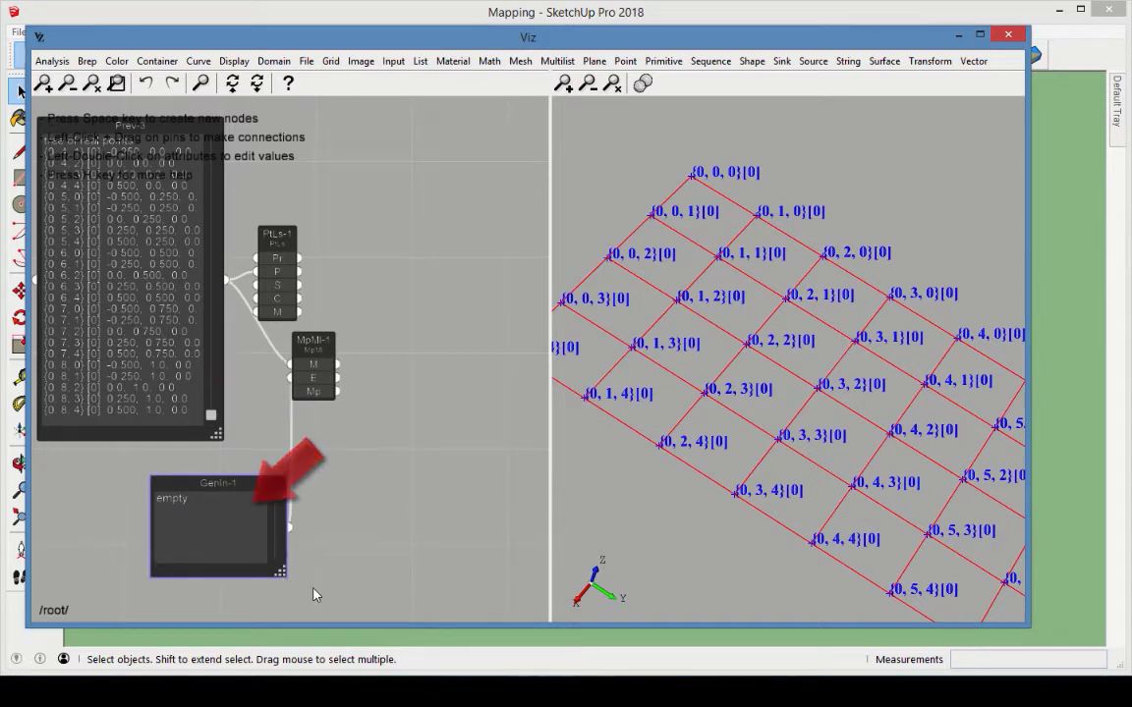
Enter the mapping expression {A;B;C}[i]->{A;B+1;C+1} in the generic input node and widen the node to show it fully.
left_click(441, 562)
double_click(194, 513)
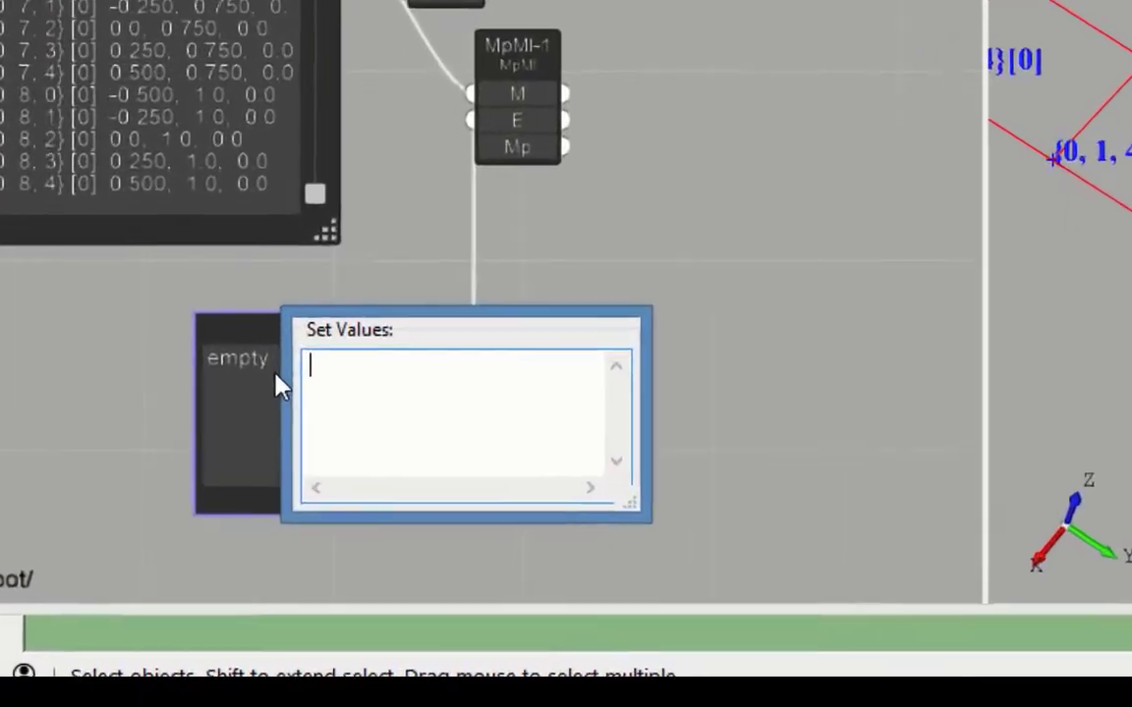
type("{A;B;C}[i]->{A;B+1;C+1}")
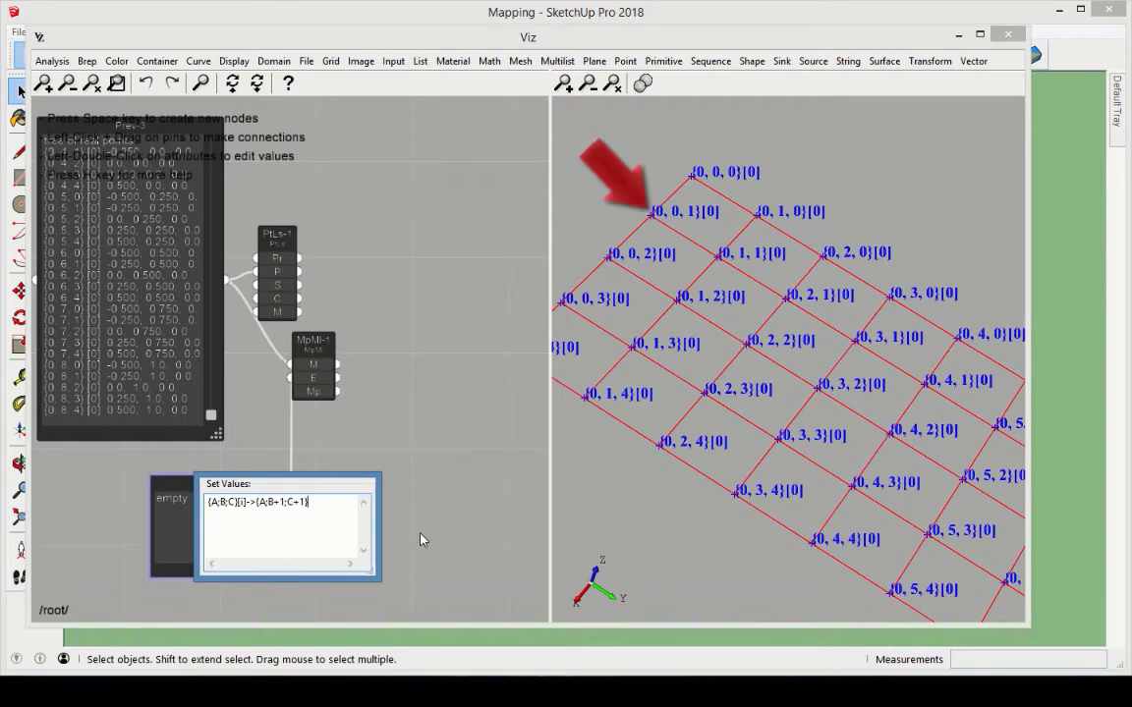
left_click(421, 539)
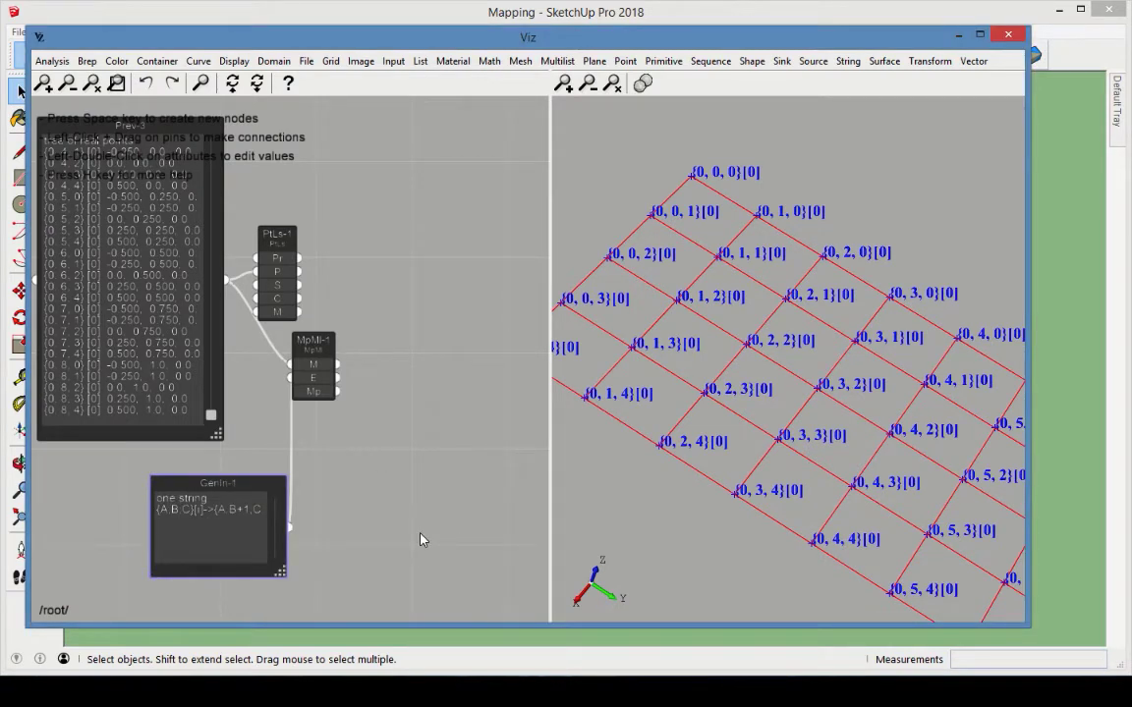
left_click_drag(152, 485, 93, 479)
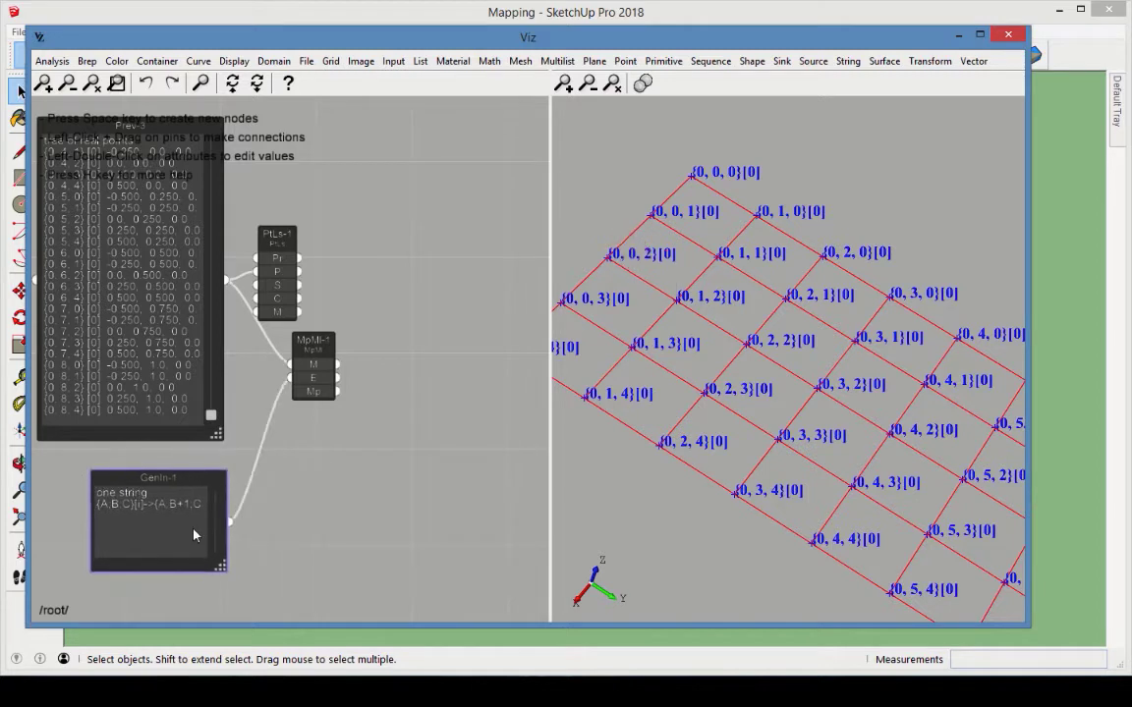
left_click_drag(220, 567, 266, 562)
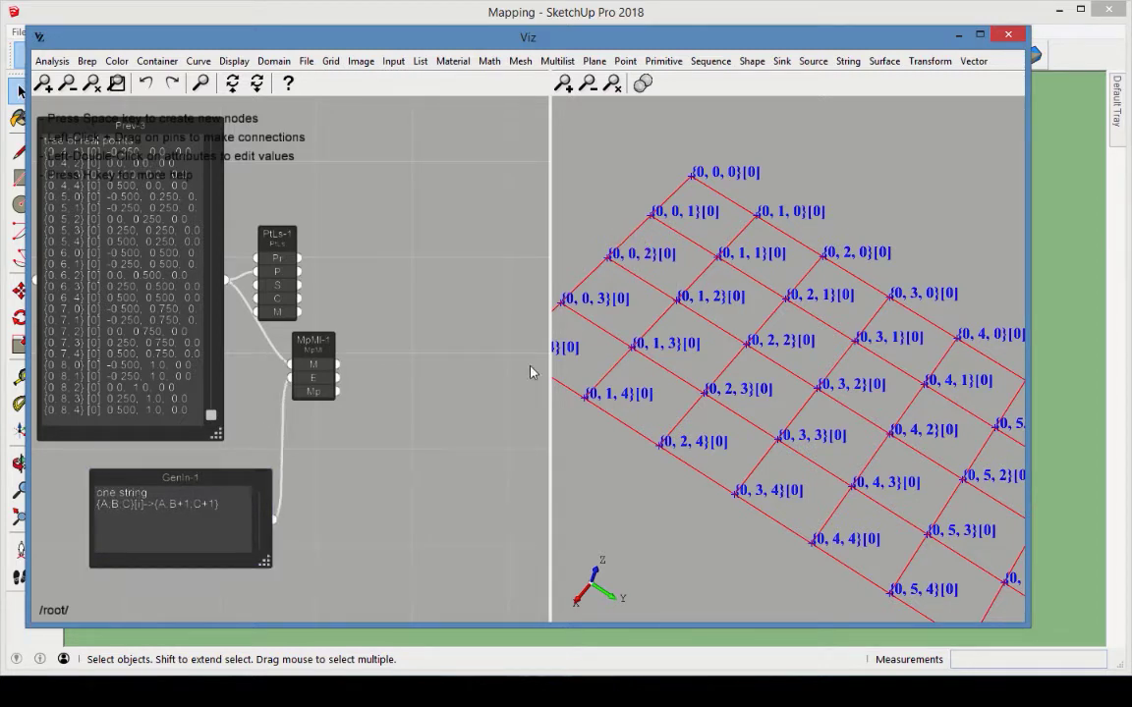
Add a Line node beside Map Multilist, connecting its M output to A and its Mp output to B.
left_click(661, 61)
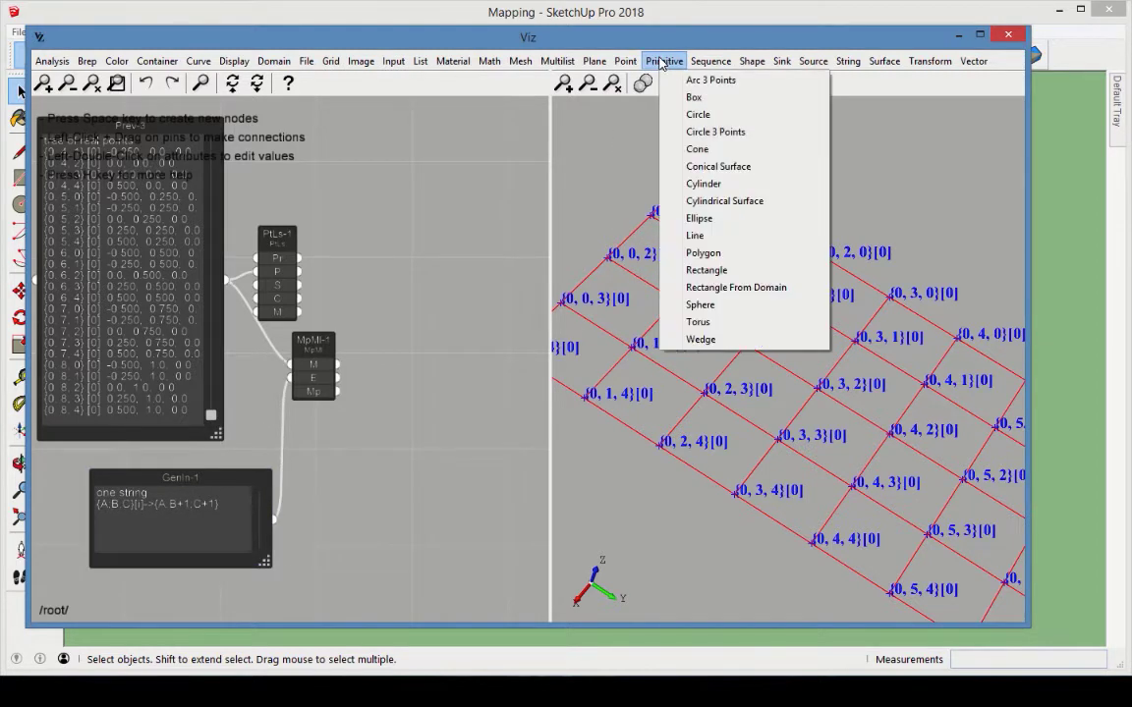
left_click(695, 237)
left_click_drag(288, 334, 371, 384)
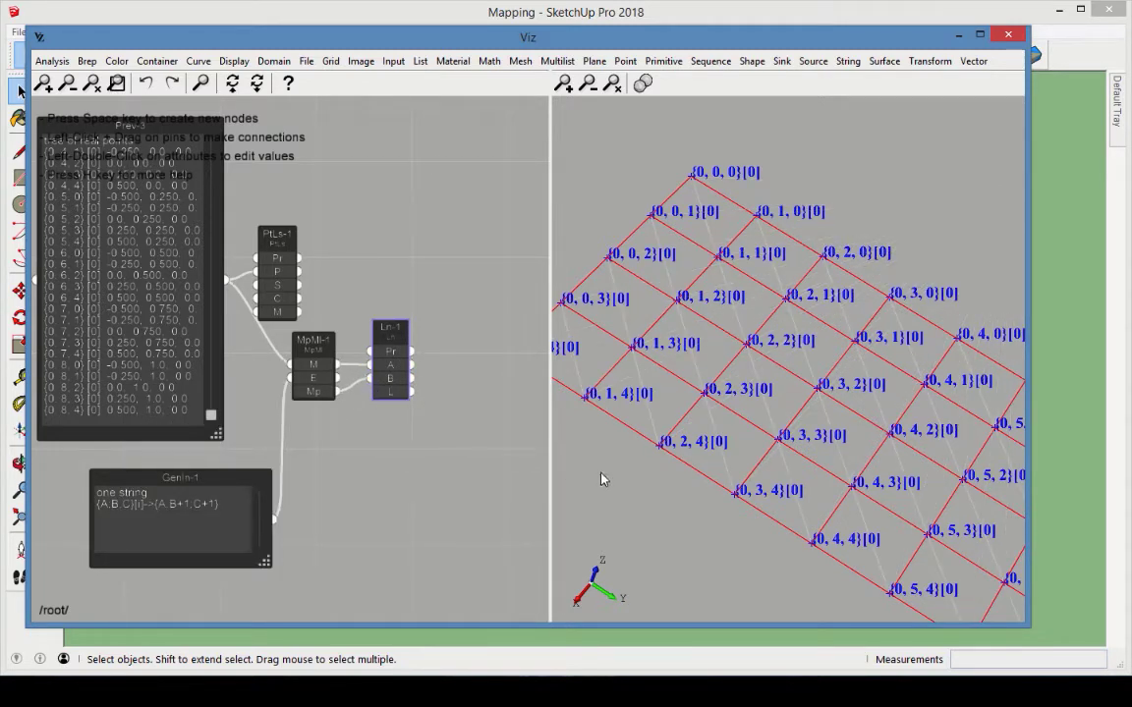
middle_click_drag(601, 474, 695, 463)
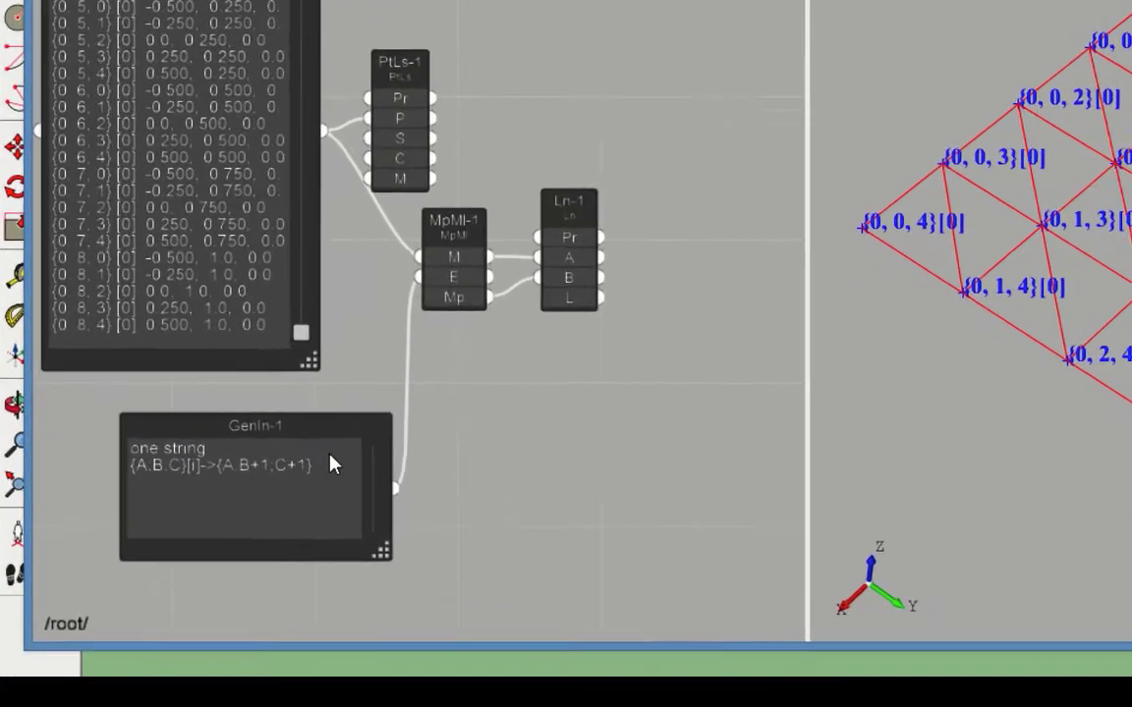
Add a second mapping expression {A;B;C}[i]->{A;B+1;C} on a new line in the generic input node.
double_click(234, 505)
left_click(595, 410)
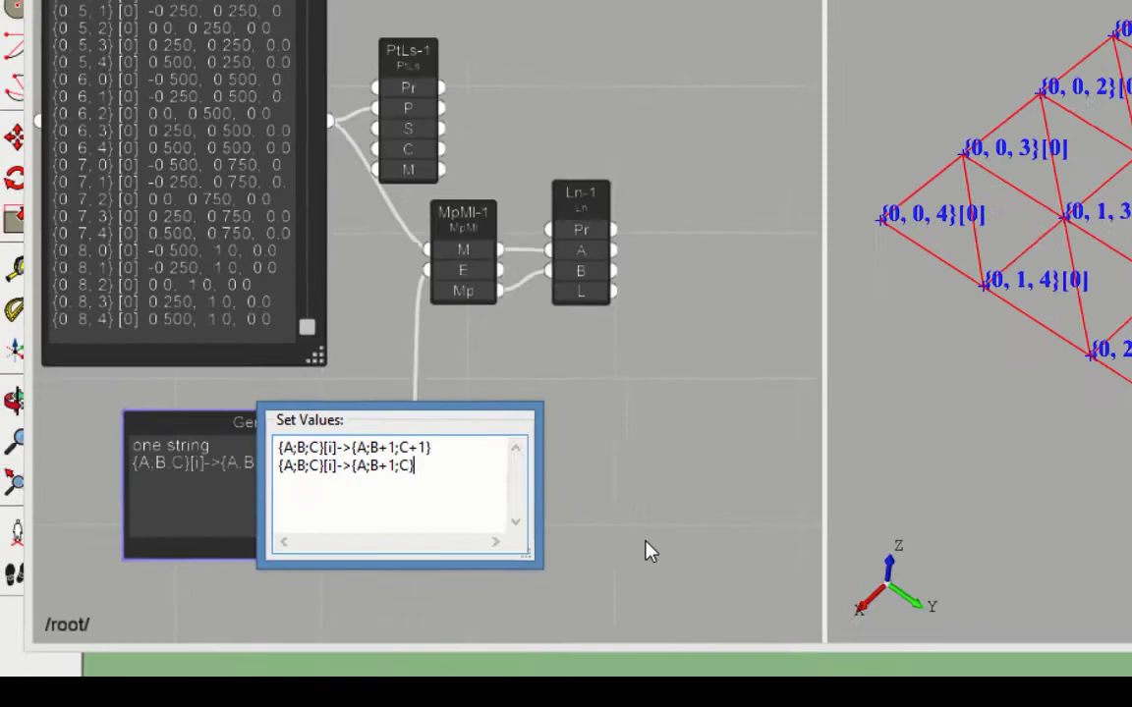
left_click(646, 552)
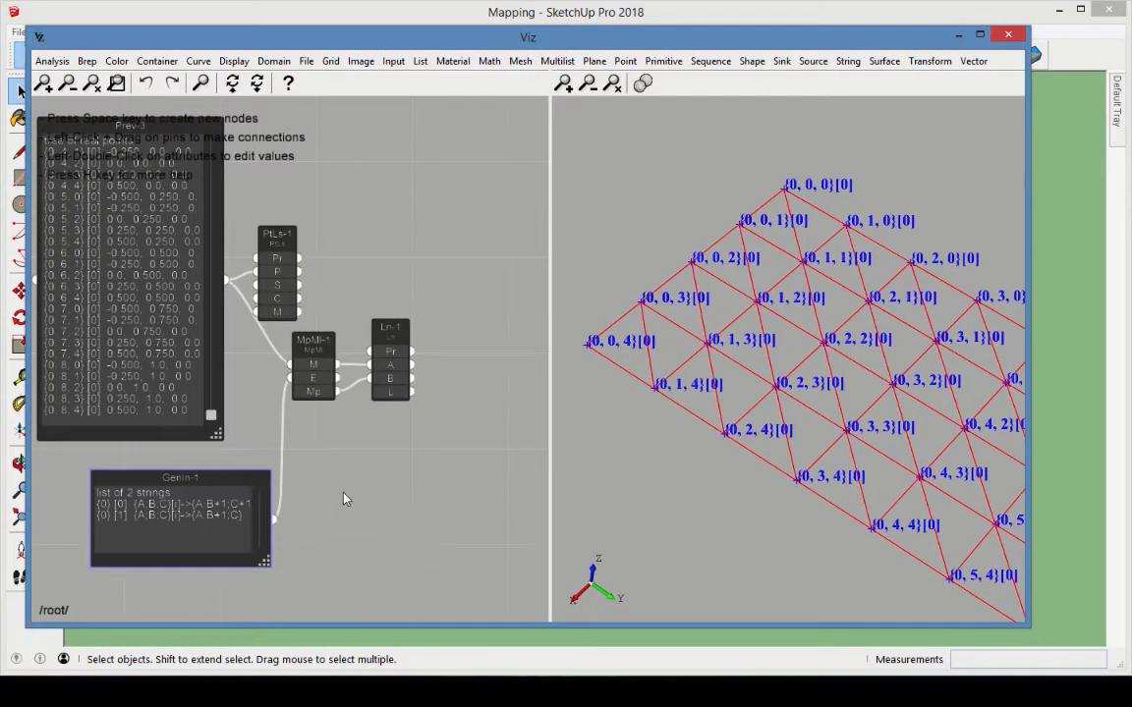
Turn off the geometry preview of the rectangular grid node.
middle_click_drag(138, 462, 567, 517)
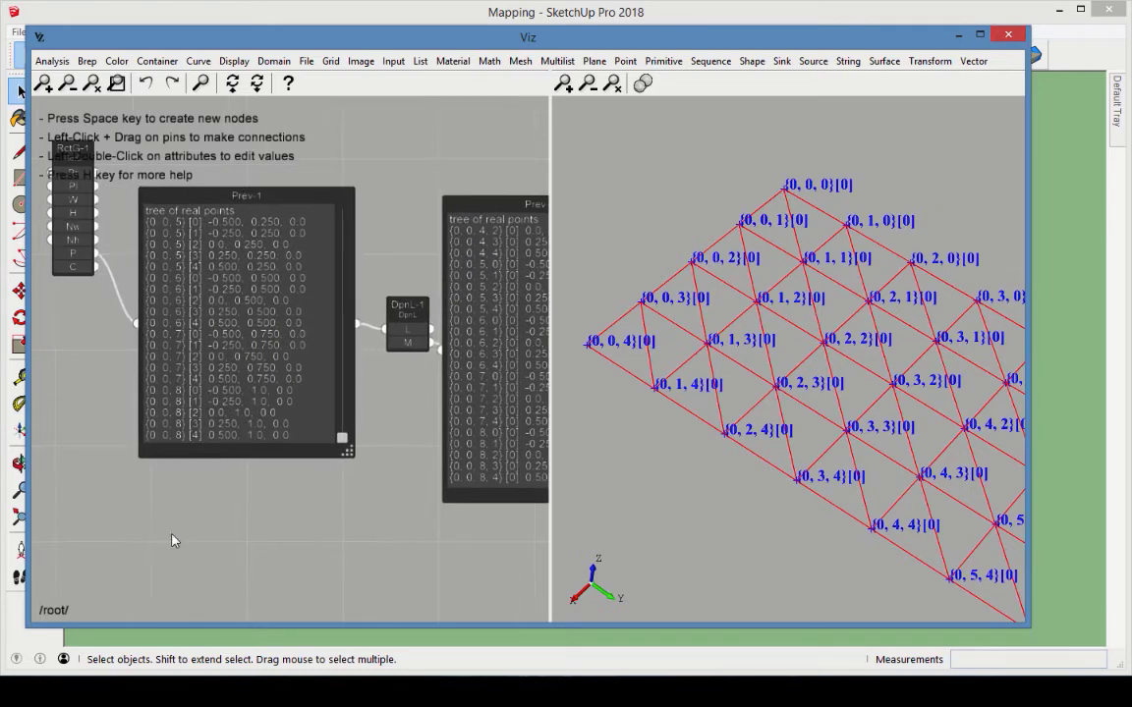
middle_click_drag(172, 540, 313, 593)
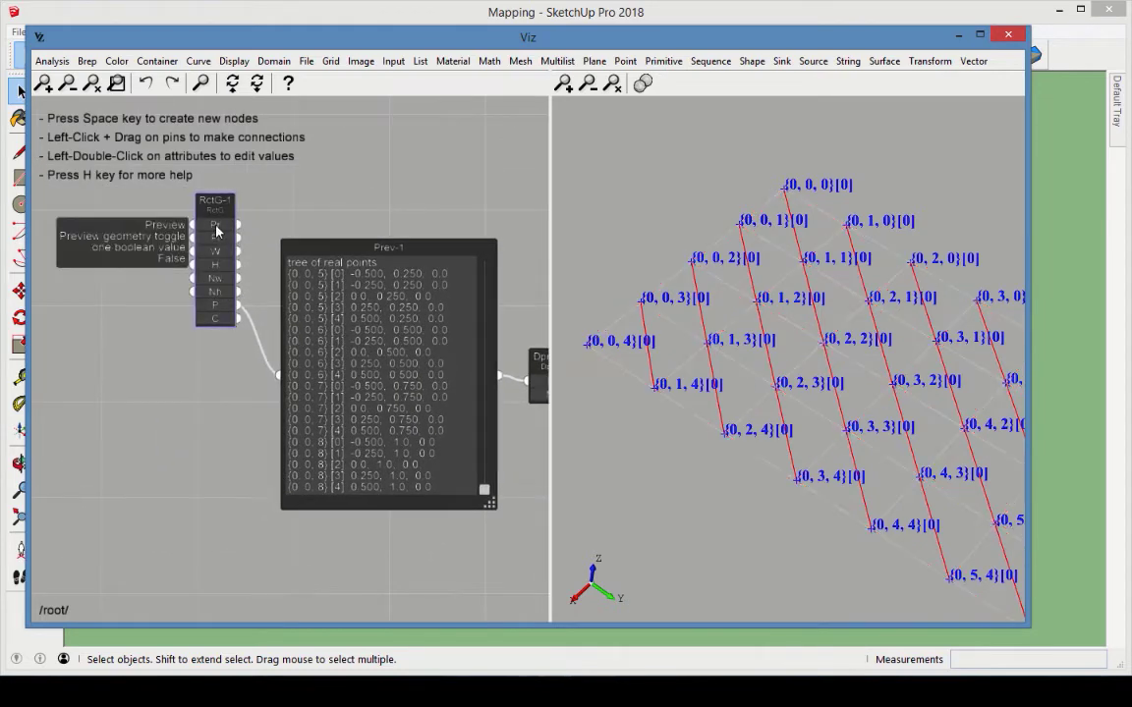
scroll(679, 313, "down", 2)
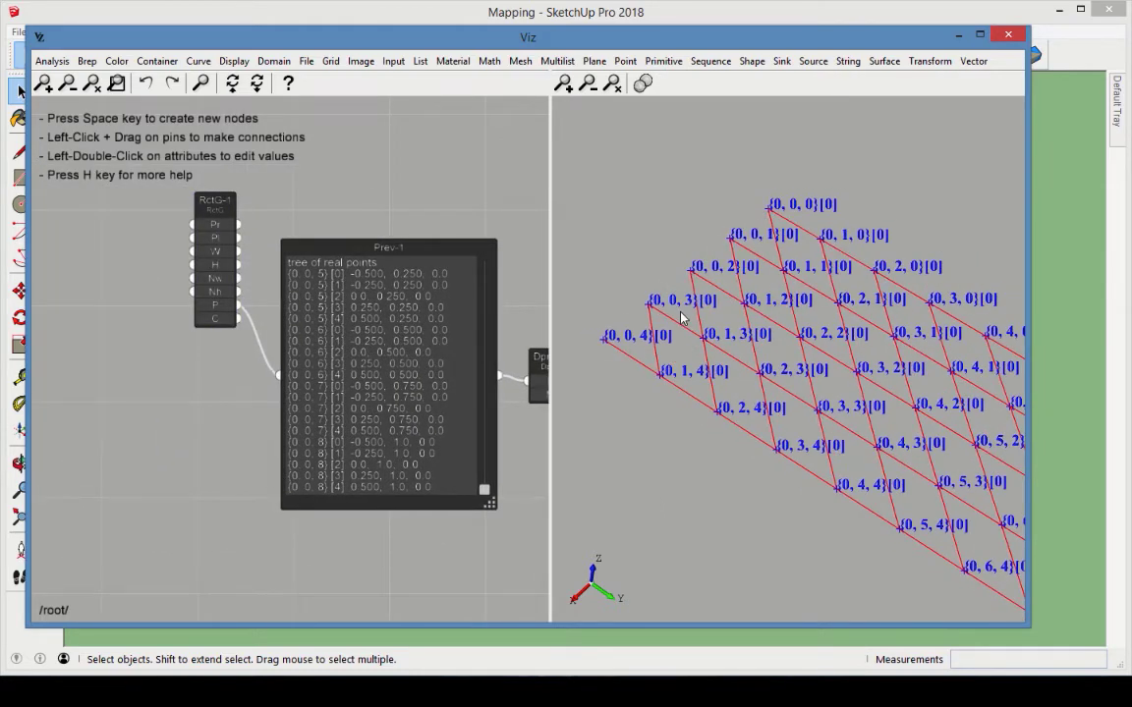
Add a circular pipe node beside the Line node and connect the line's L output to the pipe's Rl input.
middle_click_drag(448, 517, 147, 493)
middle_click_drag(540, 508, 138, 451)
middle_click_drag(444, 492, 332, 464)
middle_click_drag(401, 465, 283, 435)
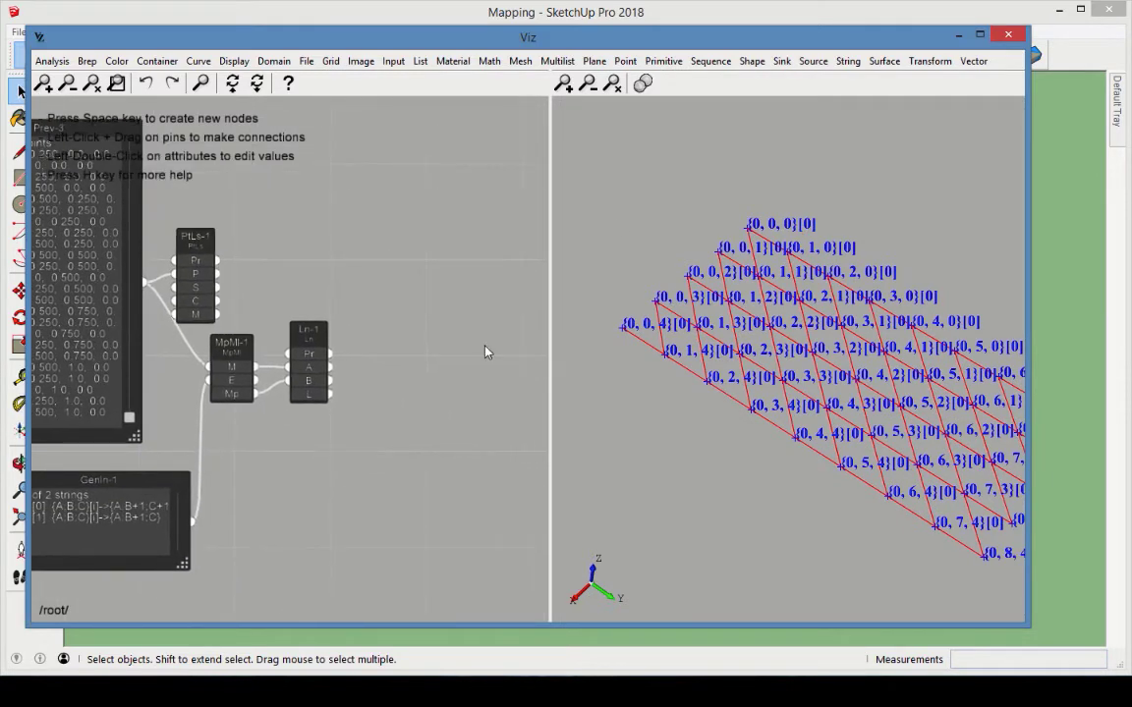
left_click(752, 61)
left_click(788, 106)
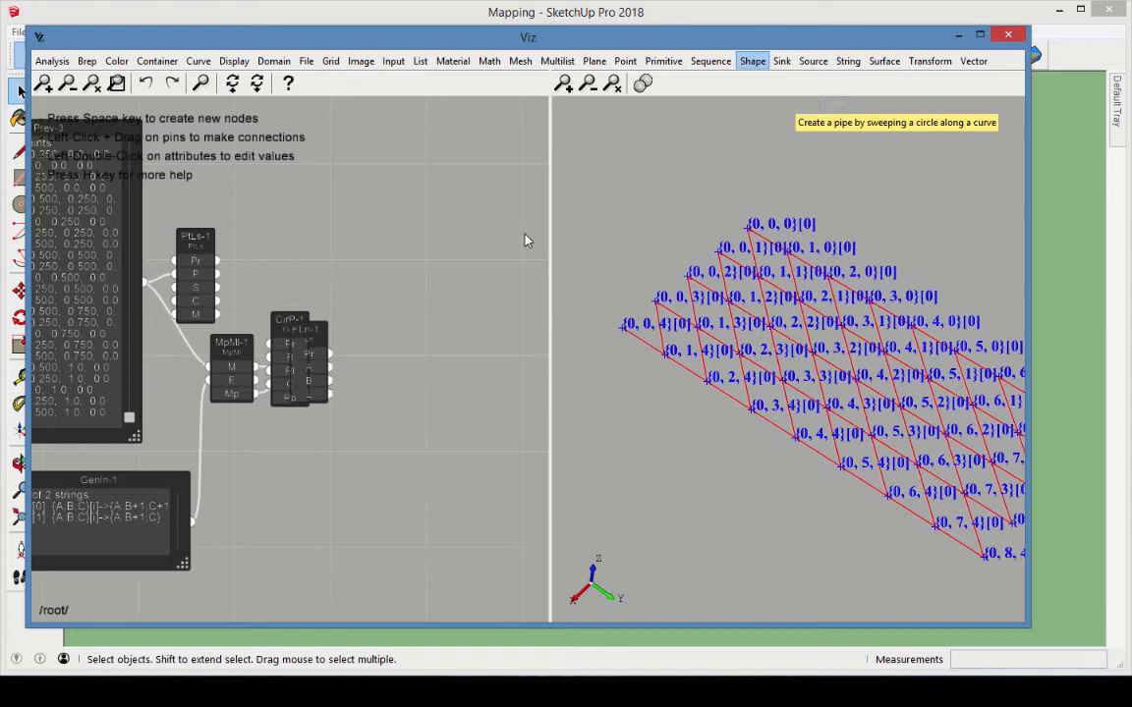
left_click_drag(283, 317, 385, 323)
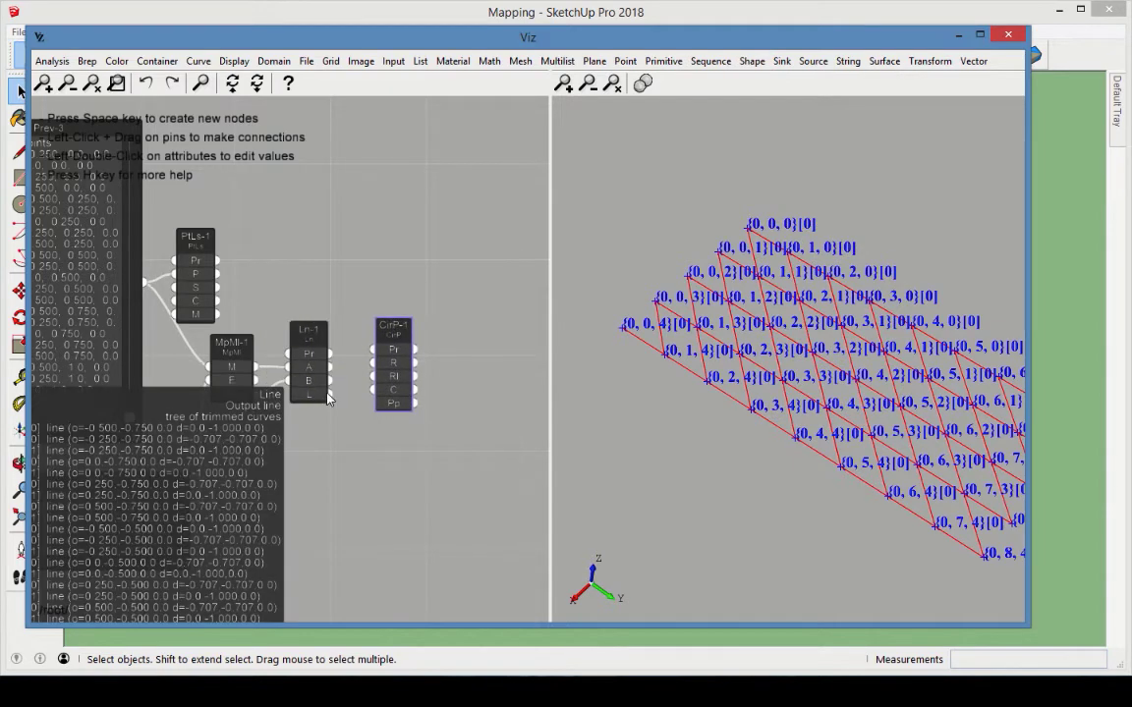
left_click_drag(330, 394, 374, 376)
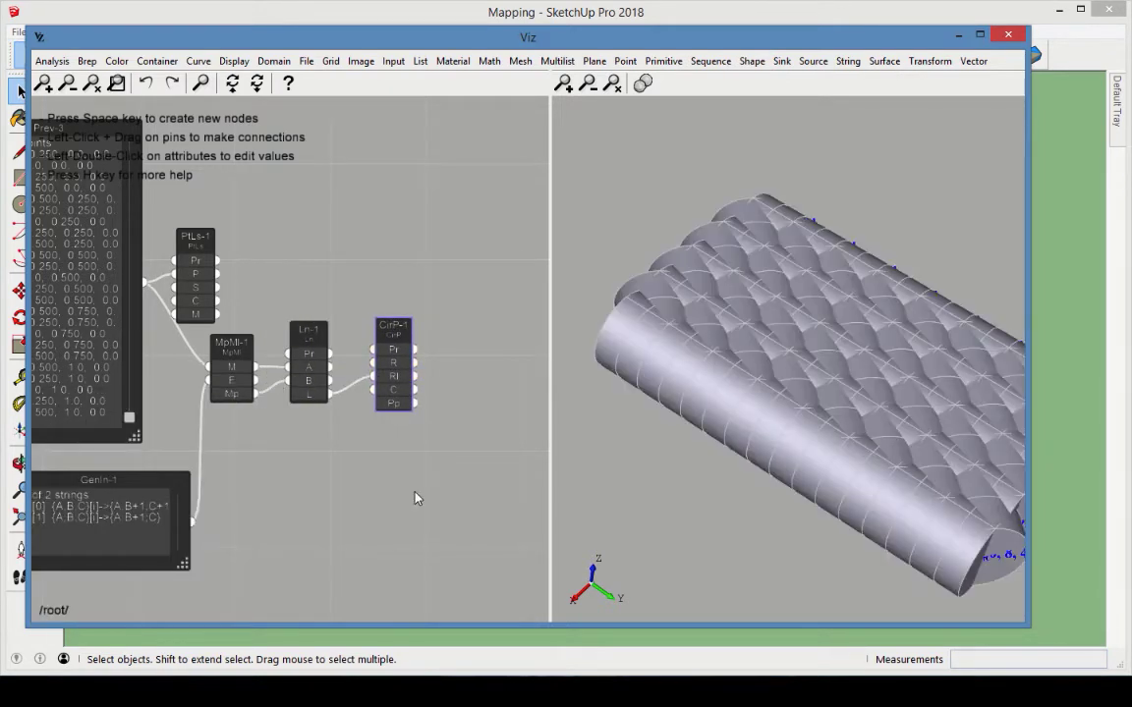
Set the circular pipe's radius to 0.01.
double_click(393, 364)
type("0.01000")
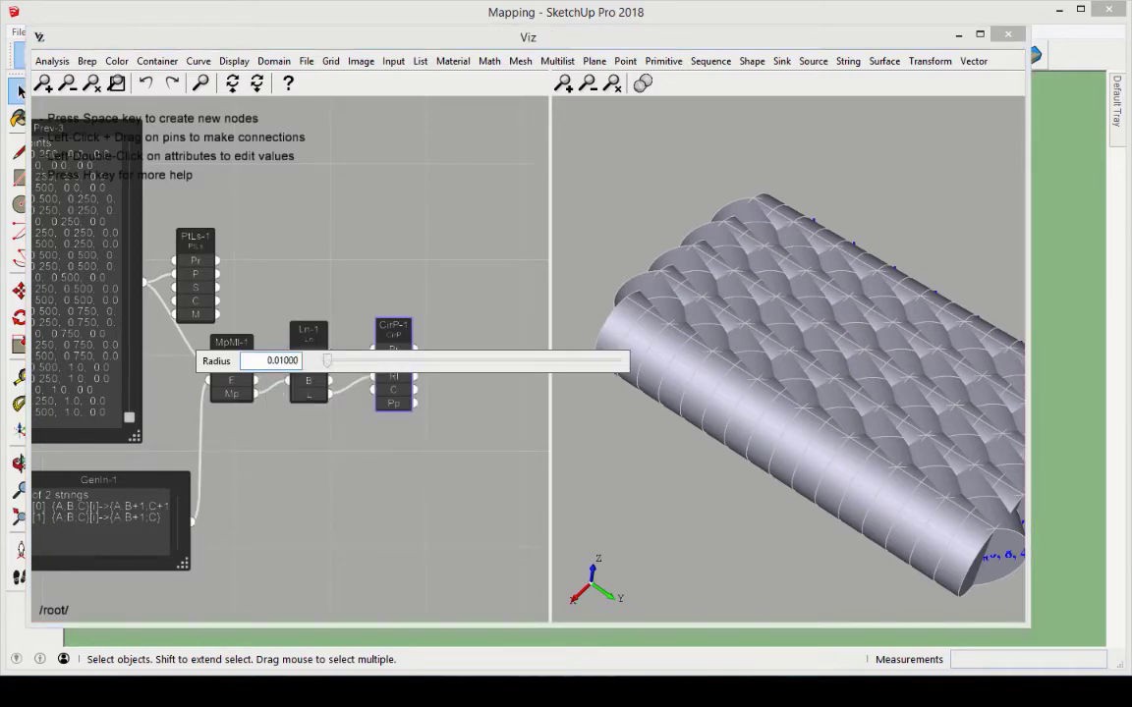
key("Return")
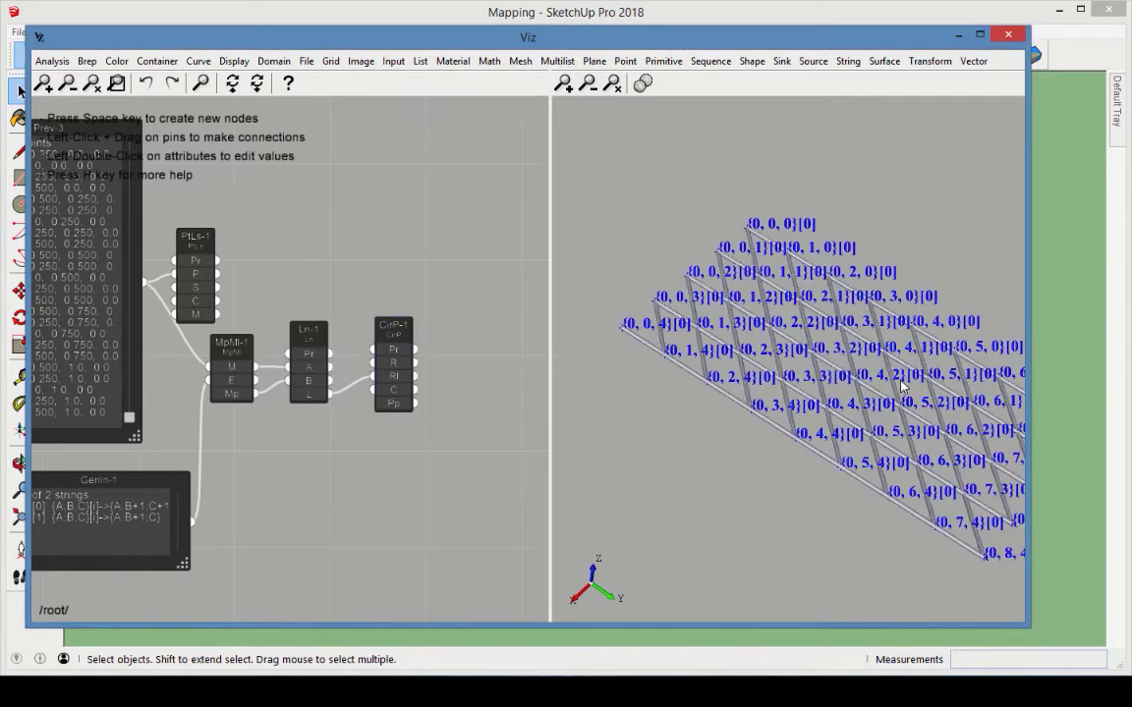
Add a Shell Sink node fed by the pipe's Pp output at its S input, and view the exported lattice in the SketchUp model.
scroll(786, 314, "up", 3)
middle_click_drag(879, 357, 834, 351)
middle_click_drag(411, 455, 304, 409)
left_click(782, 61)
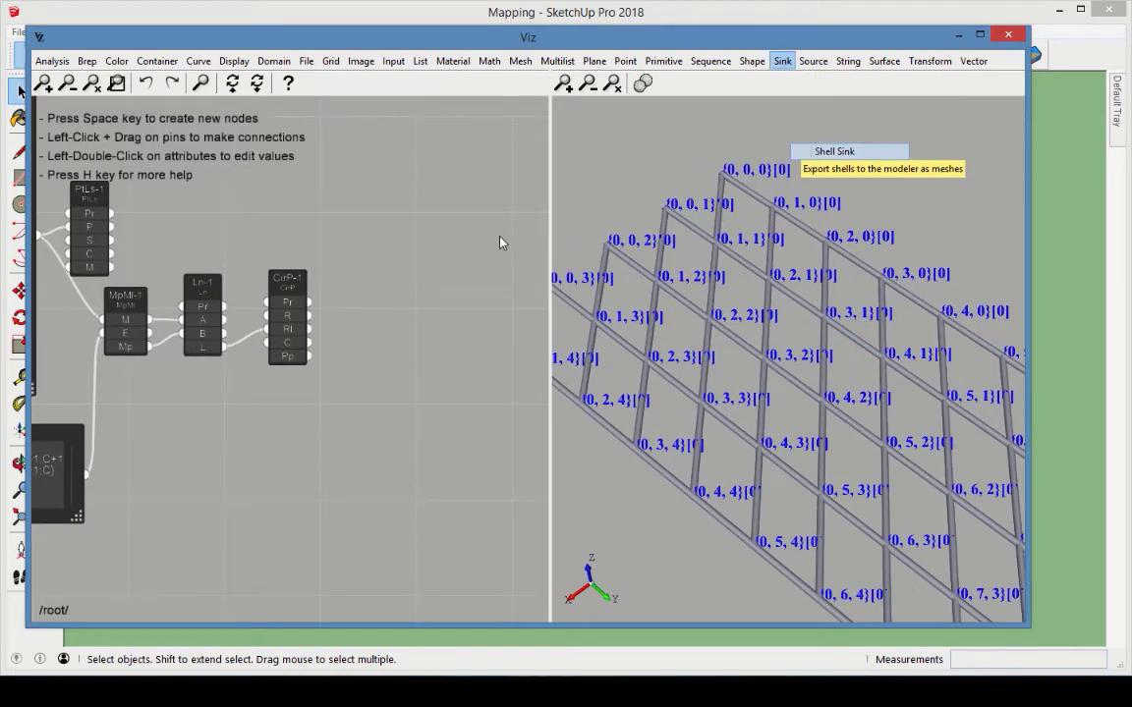
left_click(798, 83)
left_click(378, 305)
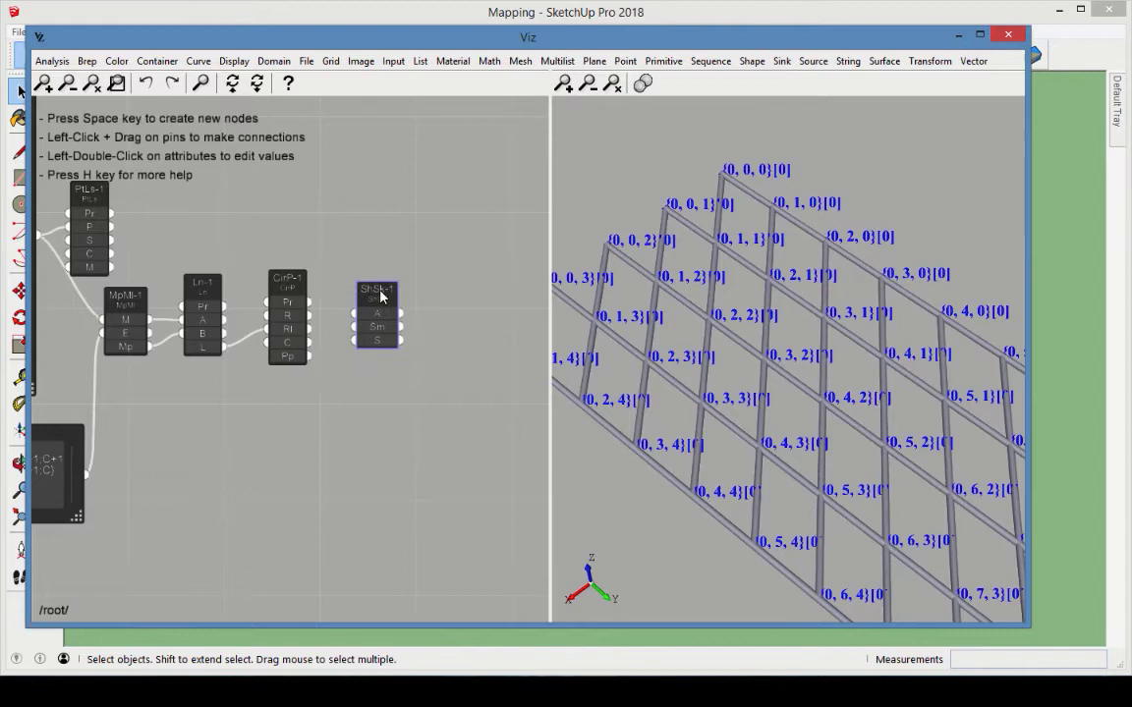
left_click_drag(309, 355, 370, 368)
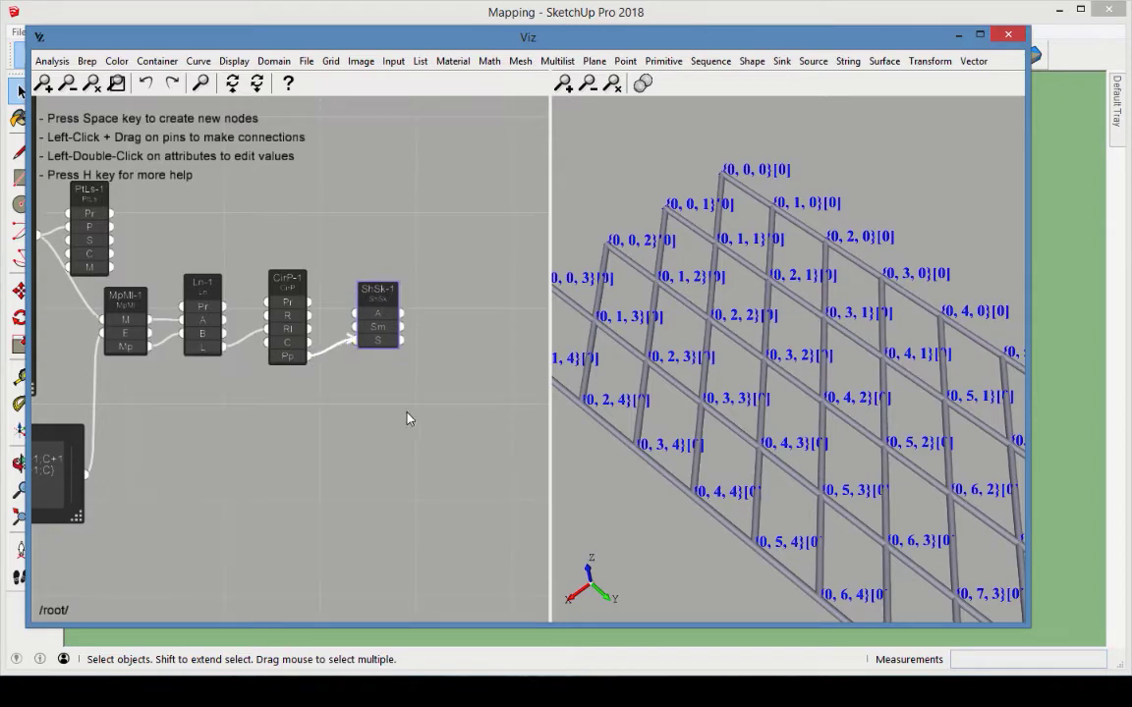
left_click(959, 37)
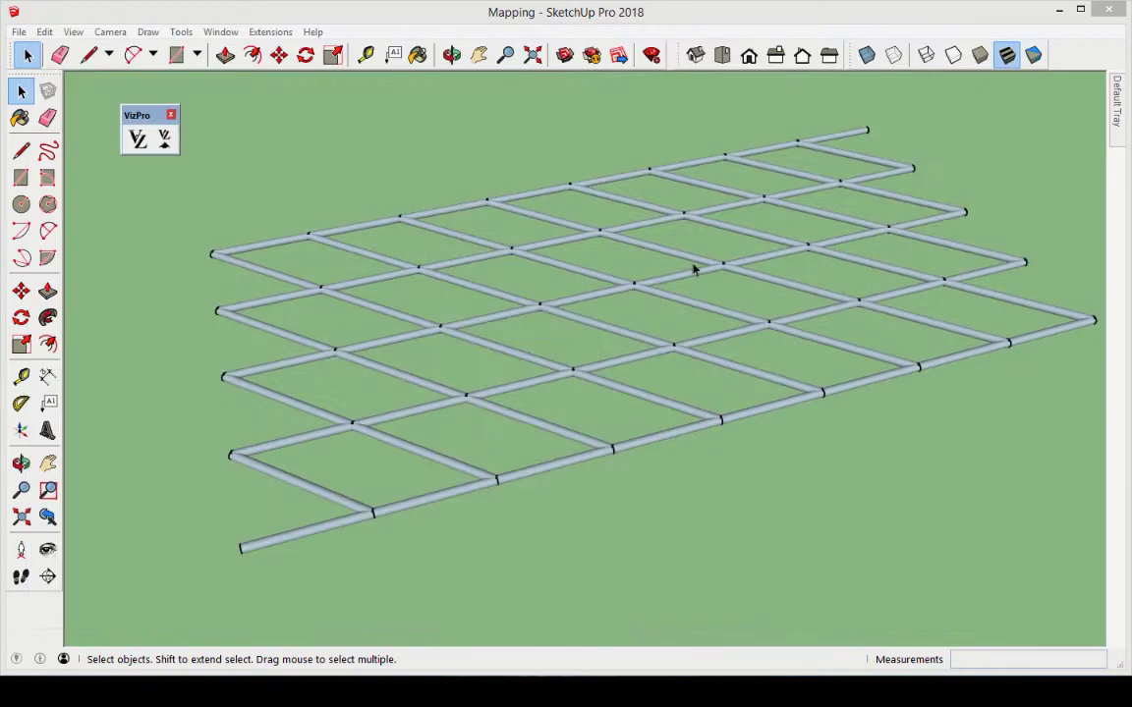
mouse_move(697, 268)
middle_mouse_down()
mouse_move(775, 332)
mouse_move(689, 279)
middle_mouse_up()
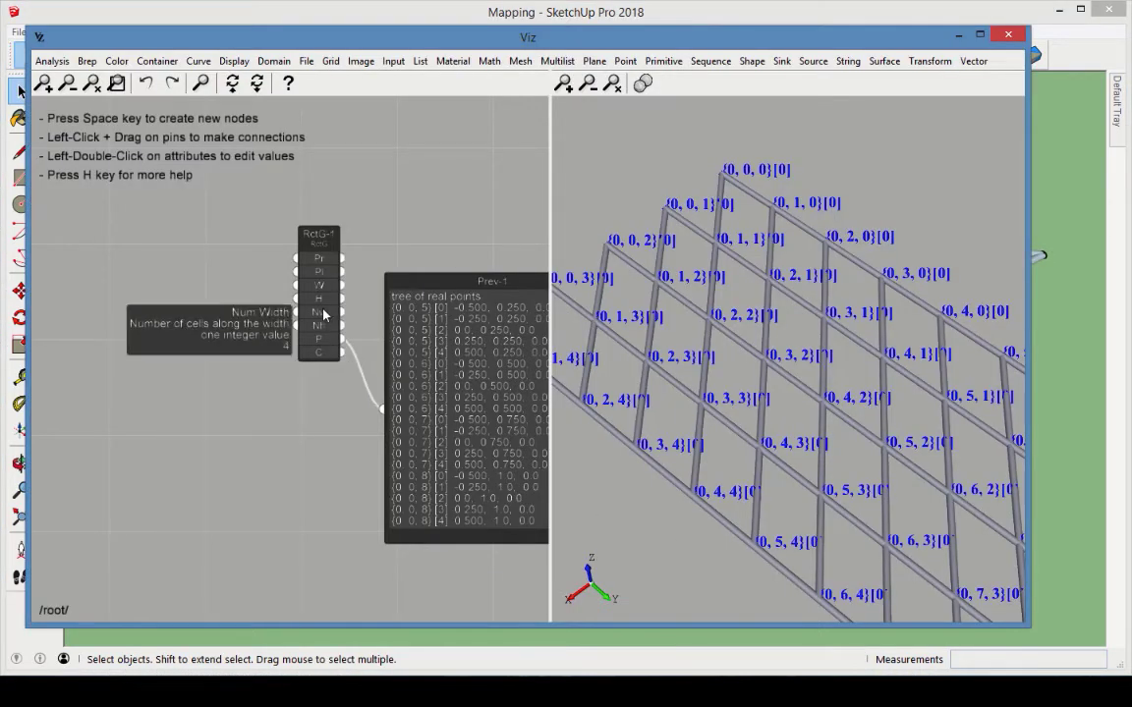
Set the rectangular grid to 6 cells along the width and 12 along the height, and view the updated lattice in SketchUp.
double_click(323, 313)
type("6")
key("Return")
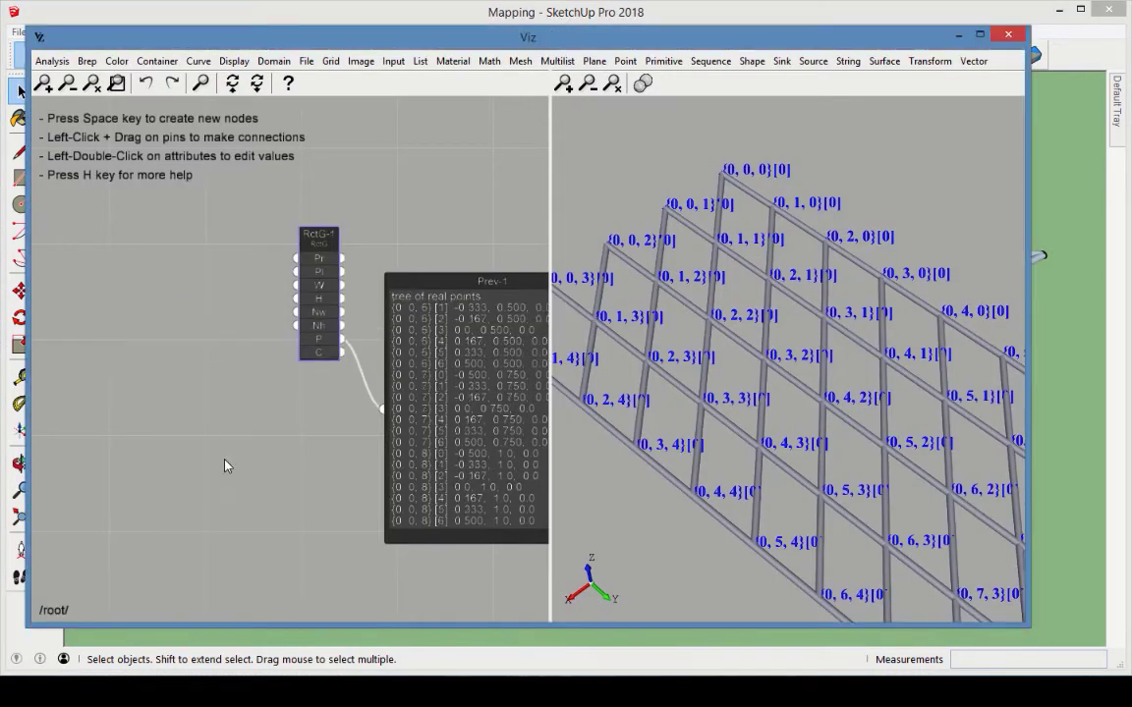
double_click(313, 325)
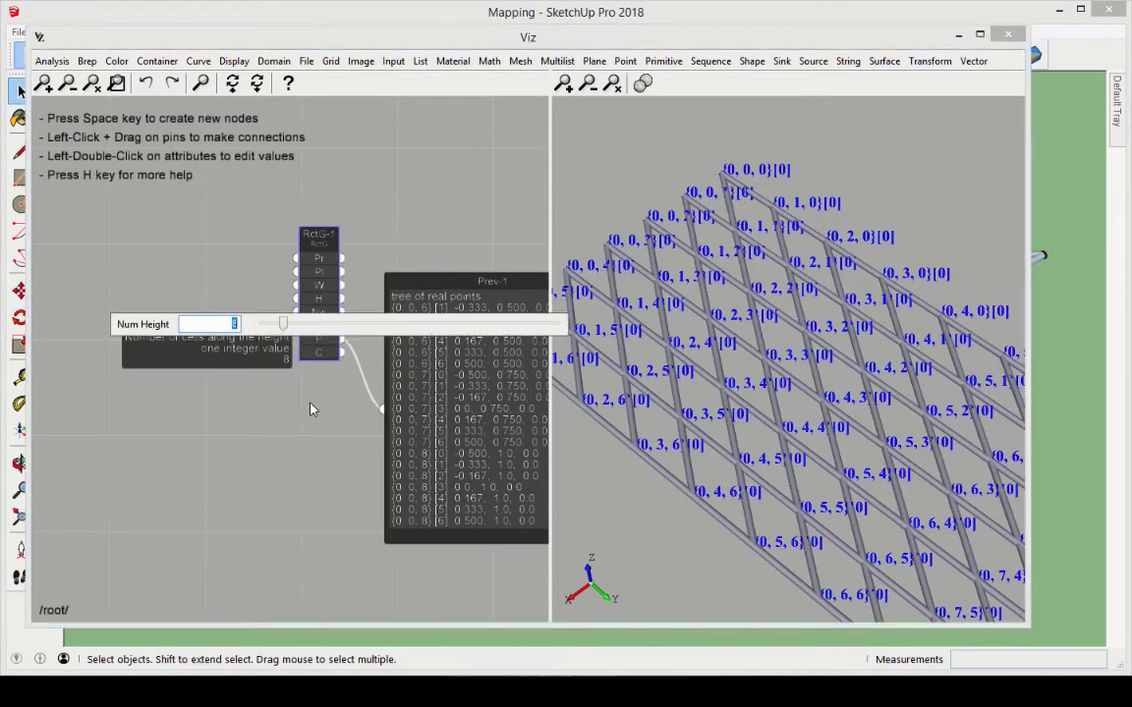
type("12")
key("Return")
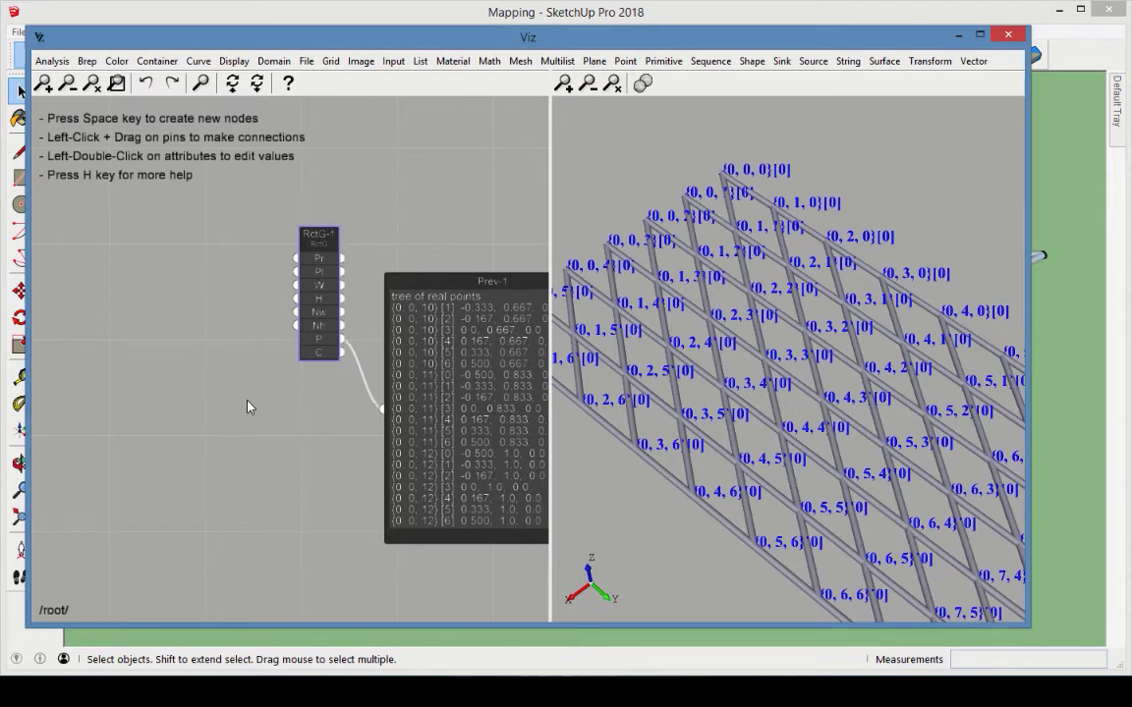
left_click(959, 36)
mouse_move(643, 241)
middle_mouse_down()
mouse_move(589, 293)
mouse_move(827, 511)
middle_mouse_up()
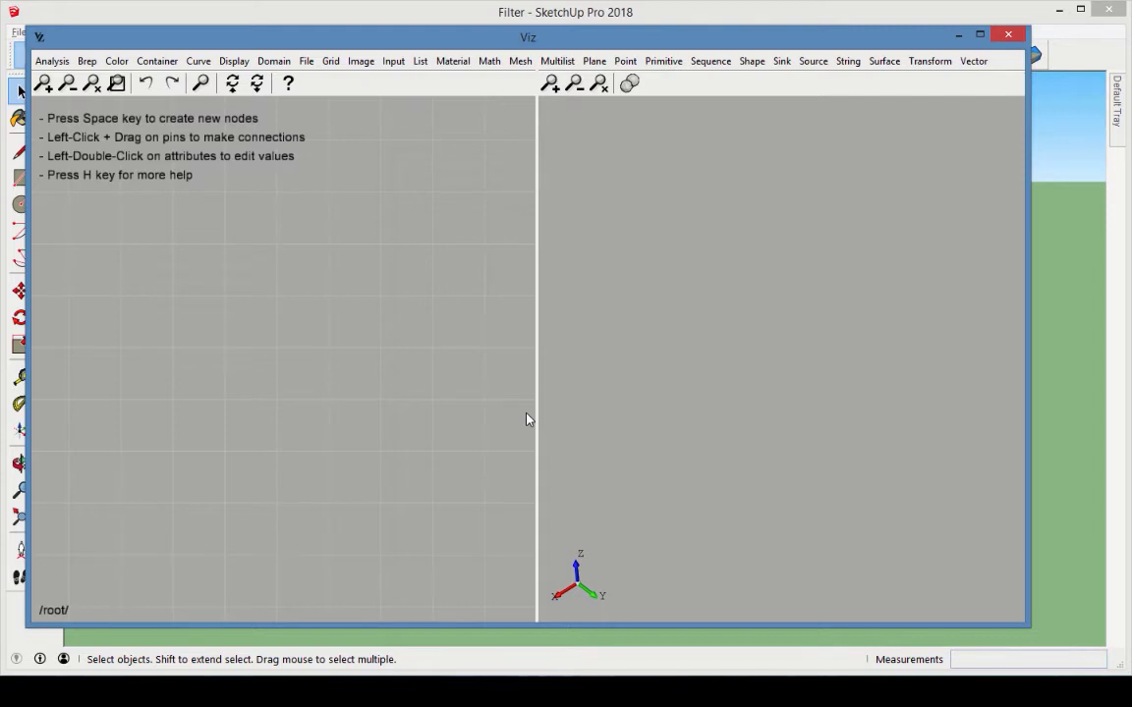
Add a rectangular grid node to the empty graph of the Filter file.
left_click(330, 61)
left_click(352, 96)
scroll(305, 414, "up", 2)
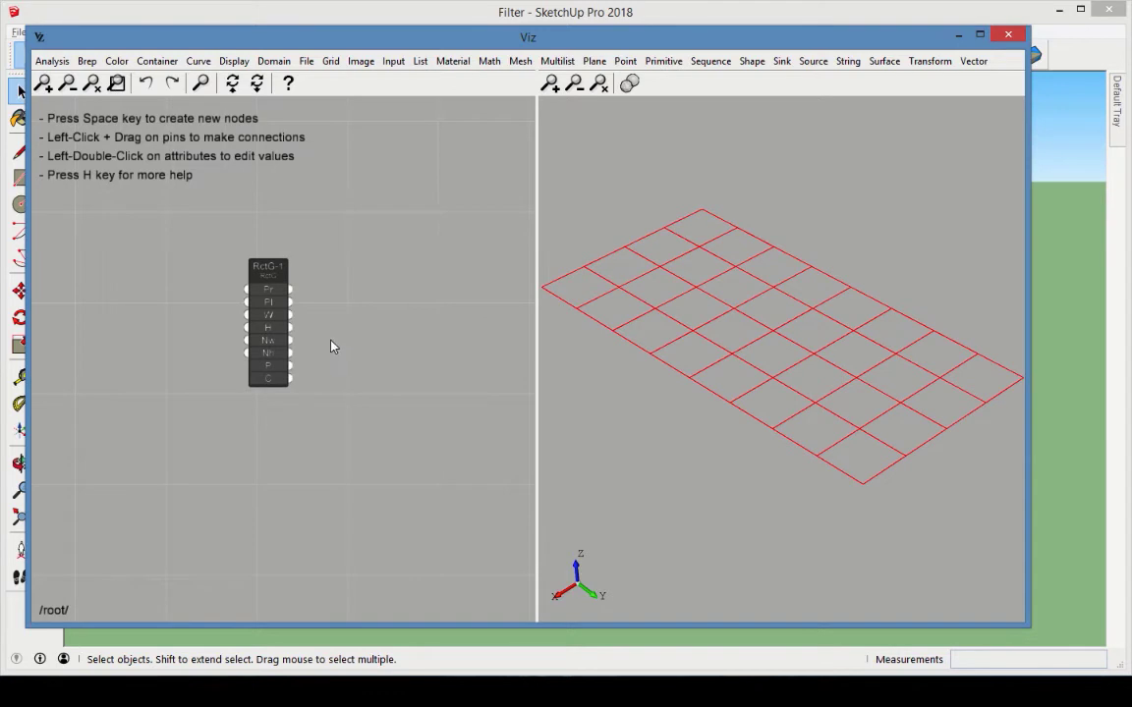
Add a Filter Multilist node, connect the grid's P output to its M input, and inspect its condition input and false output.
left_click(557, 60)
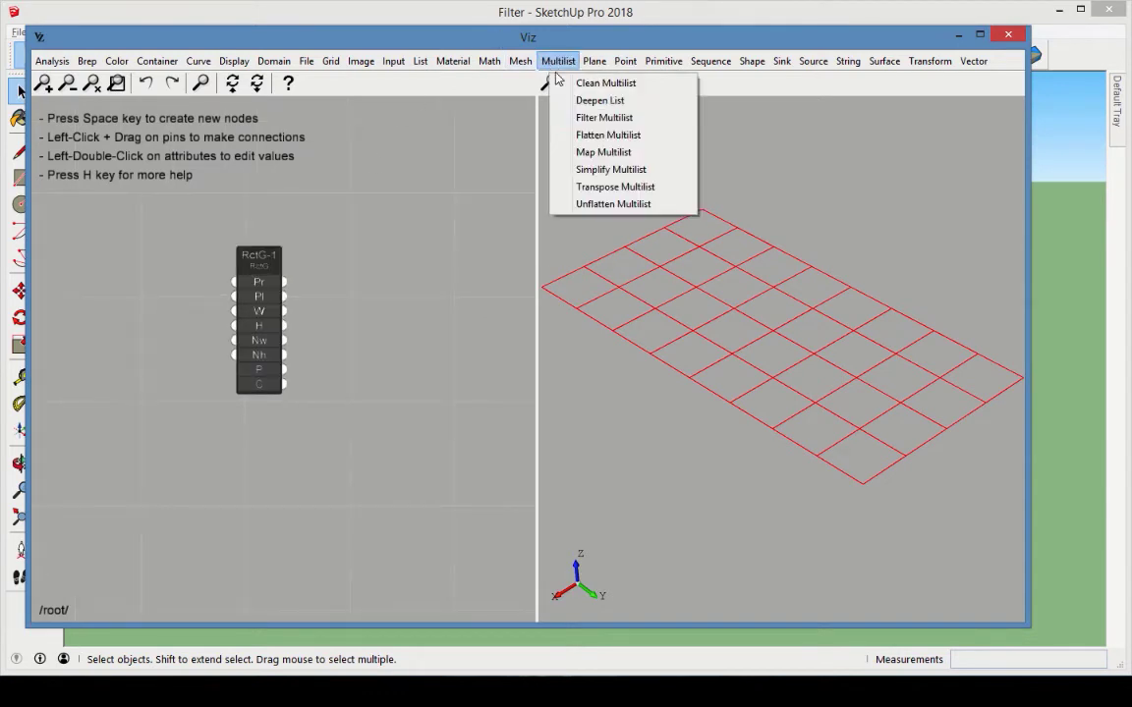
left_click(584, 115)
left_click_drag(297, 336, 349, 304)
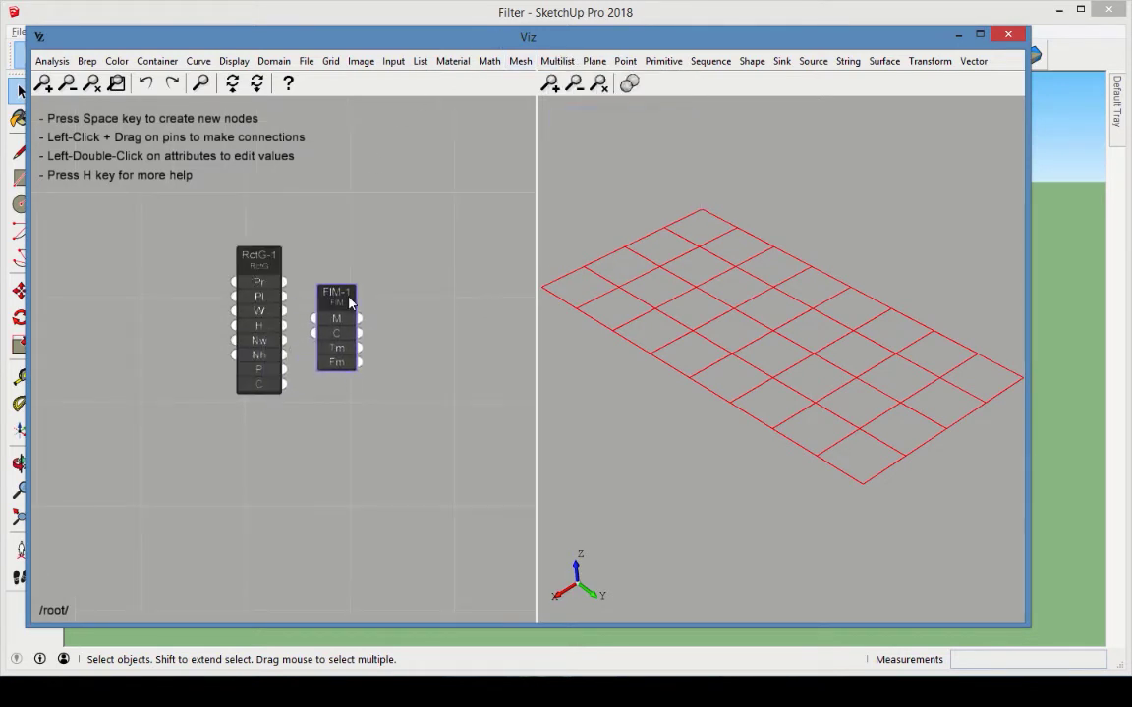
left_click_drag(284, 369, 312, 319)
mouse_move(337, 338)
mouse_move(356, 357)
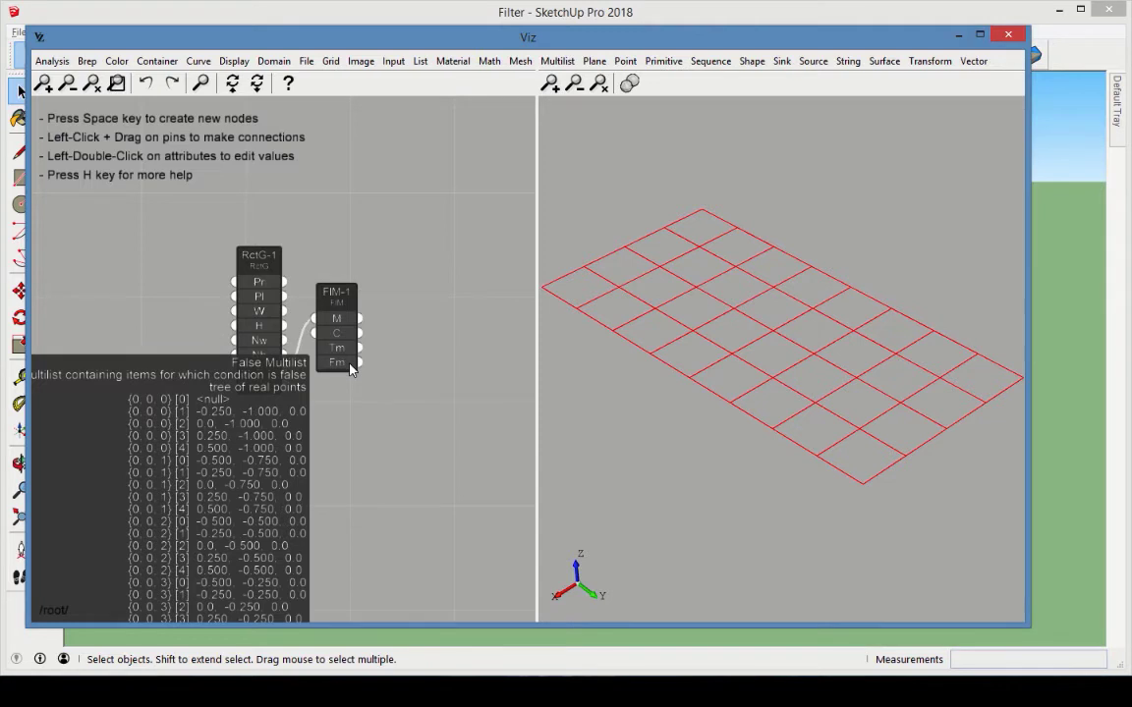
Add two Preview nodes and connect the filter's Tm output to one and its Fm output to the other.
middle_click_drag(405, 417, 281, 397)
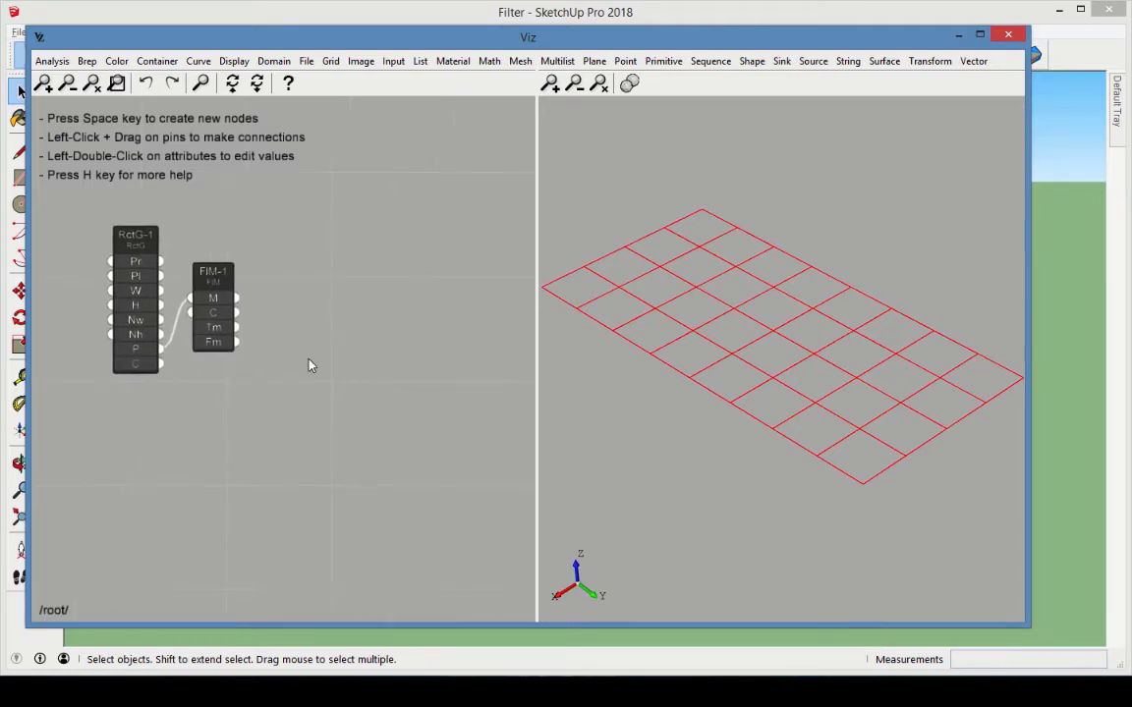
left_click(234, 61)
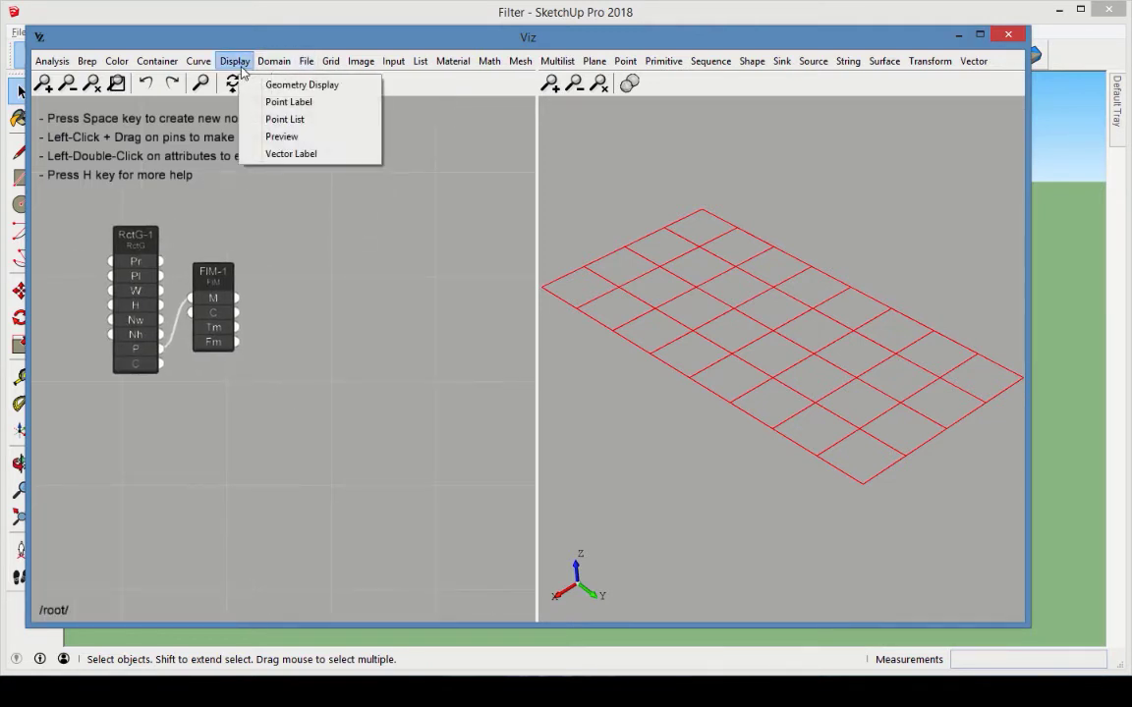
left_click(285, 137)
left_click_drag(307, 375, 368, 221)
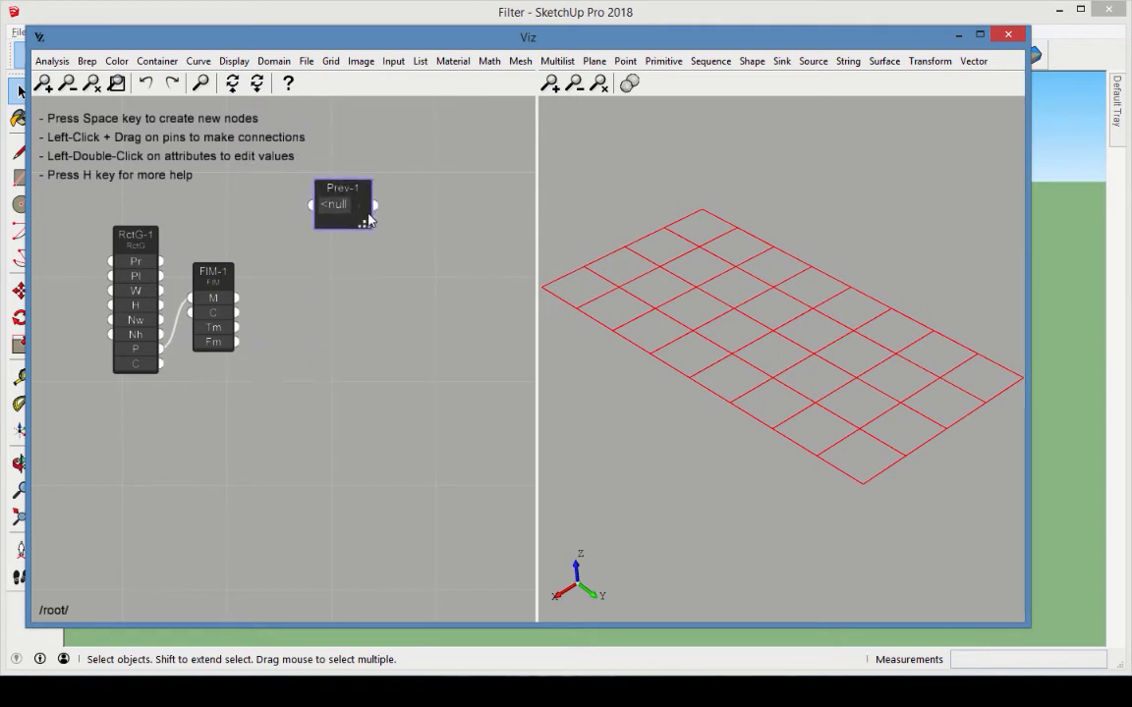
key("ctrl+v")
left_click_drag(288, 357, 337, 404)
left_click_drag(237, 342, 298, 405)
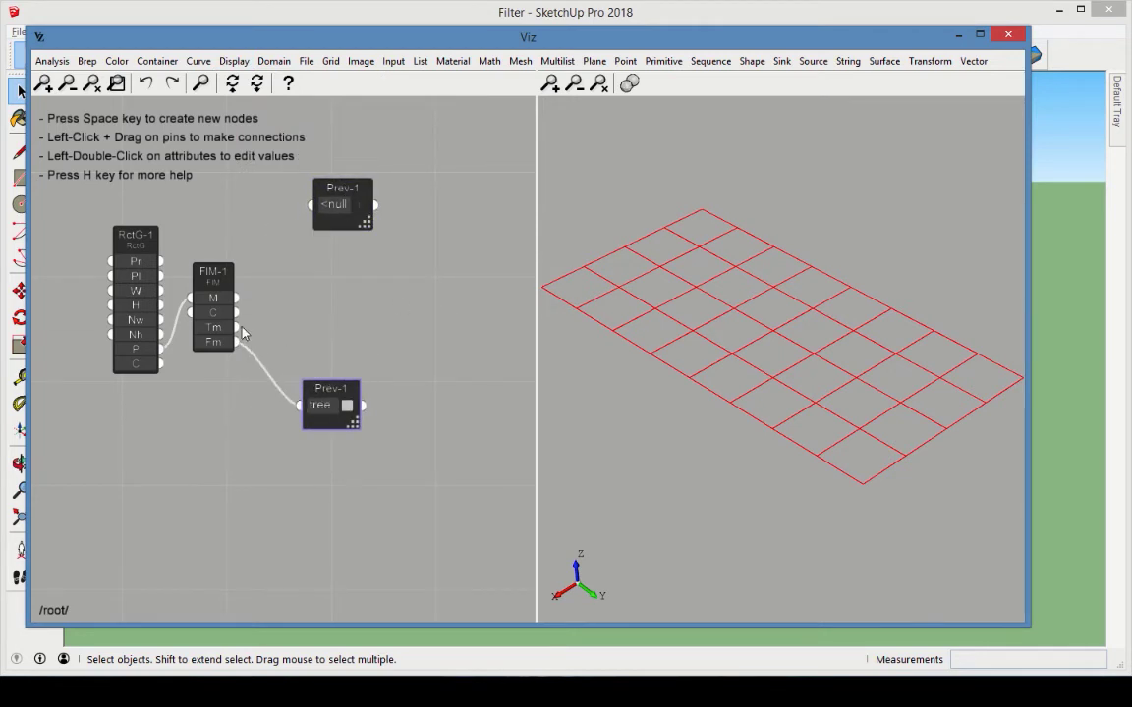
left_click_drag(237, 328, 331, 135)
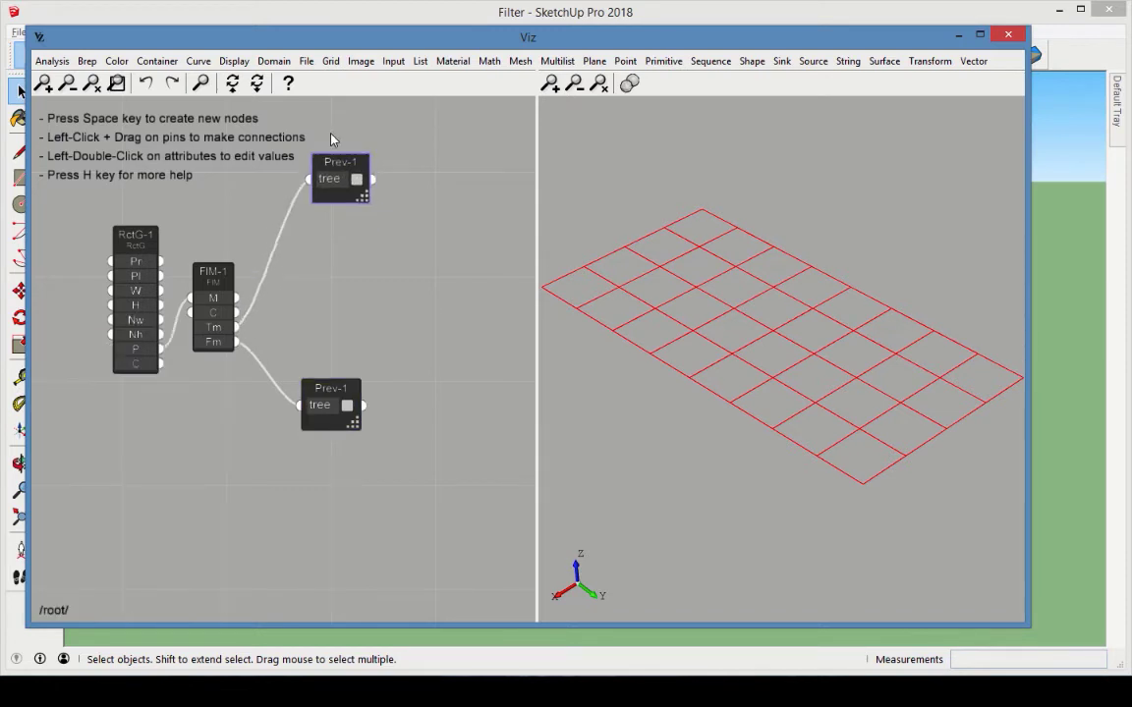
Enlarge both Preview nodes so their point lists and coordinates are readable.
left_click_drag(363, 196, 512, 365)
left_click_drag(359, 422, 390, 462)
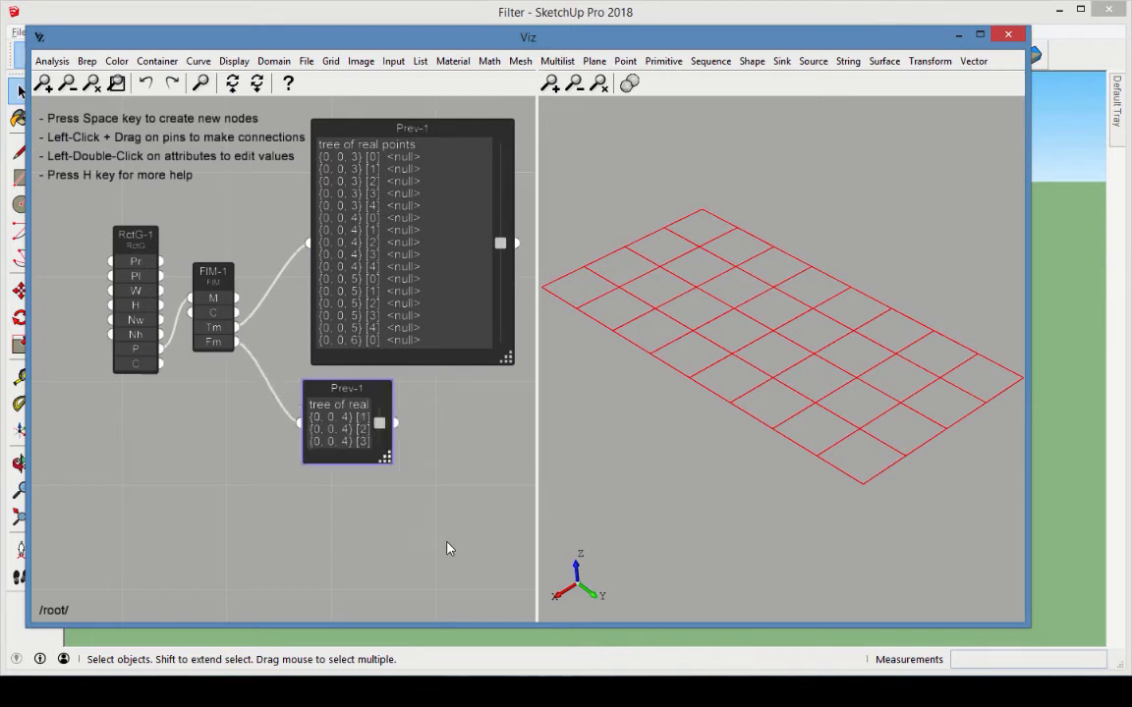
left_click_drag(447, 548, 649, 621)
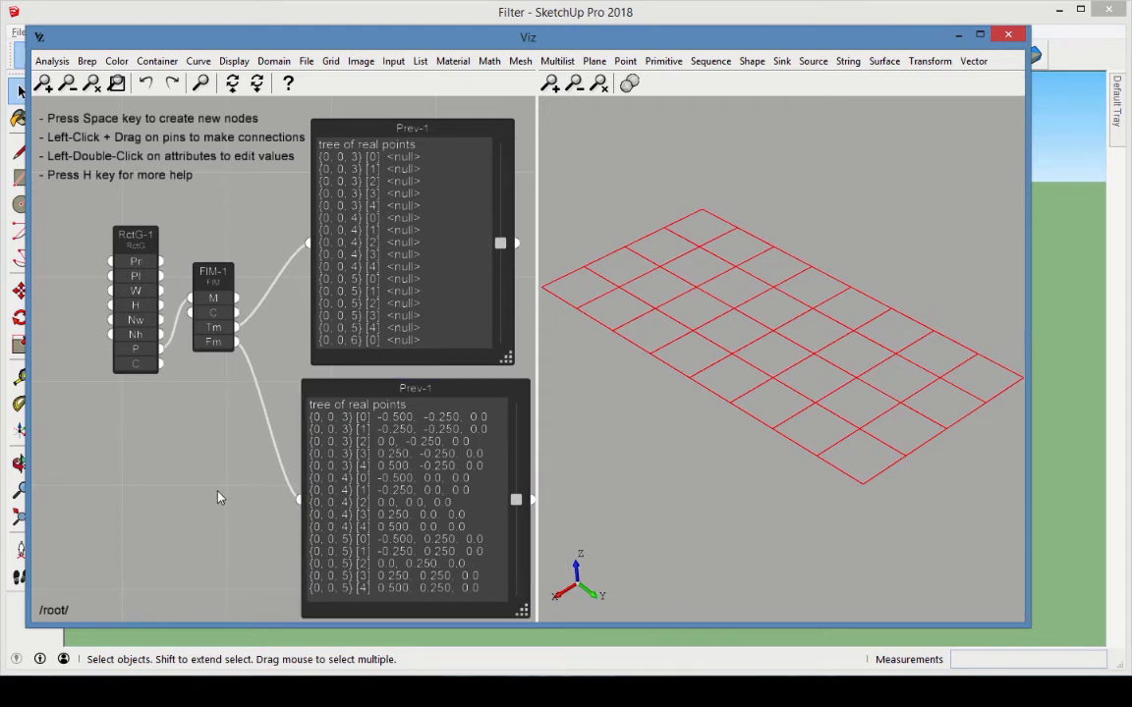
Review the filter's condition expression and the beginning of the true and false preview lists.
double_click(211, 315)
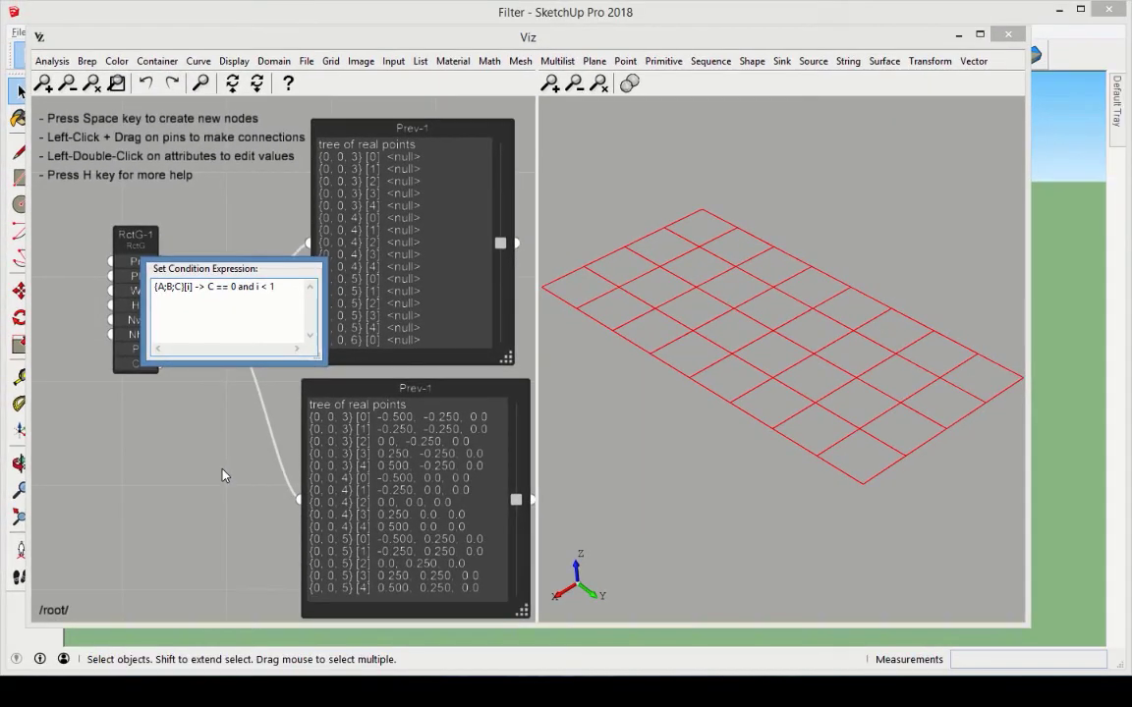
left_click(307, 575)
left_click_drag(715, 242, 716, 96)
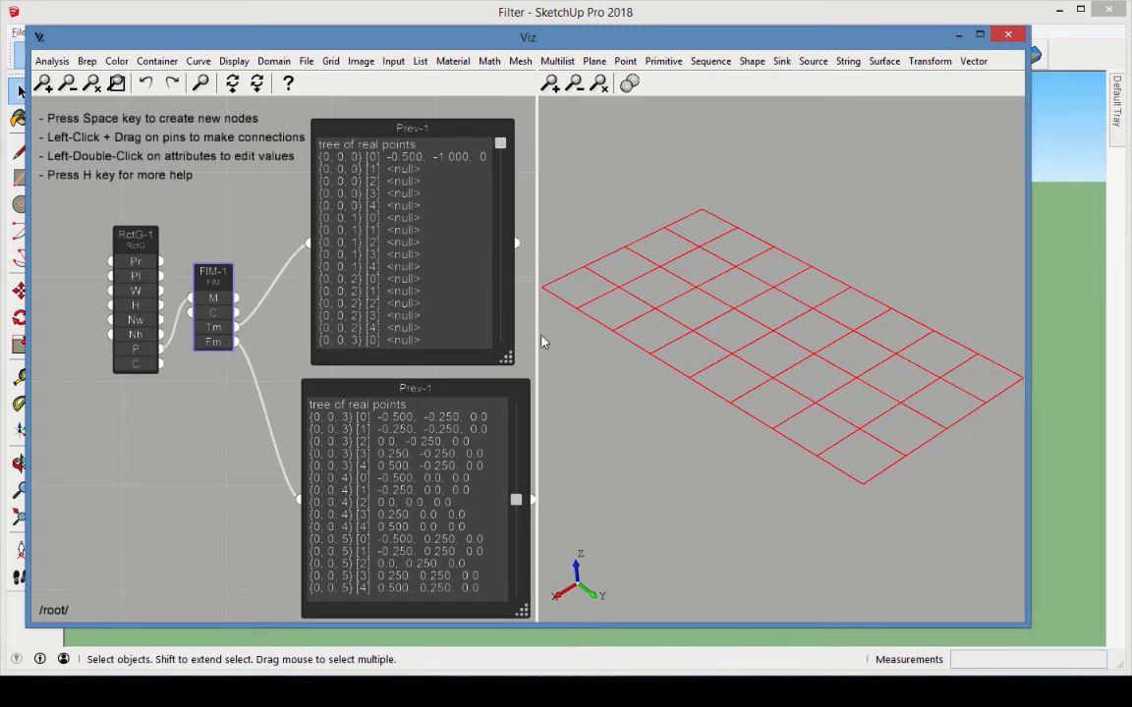
left_click_drag(516, 499, 516, 401)
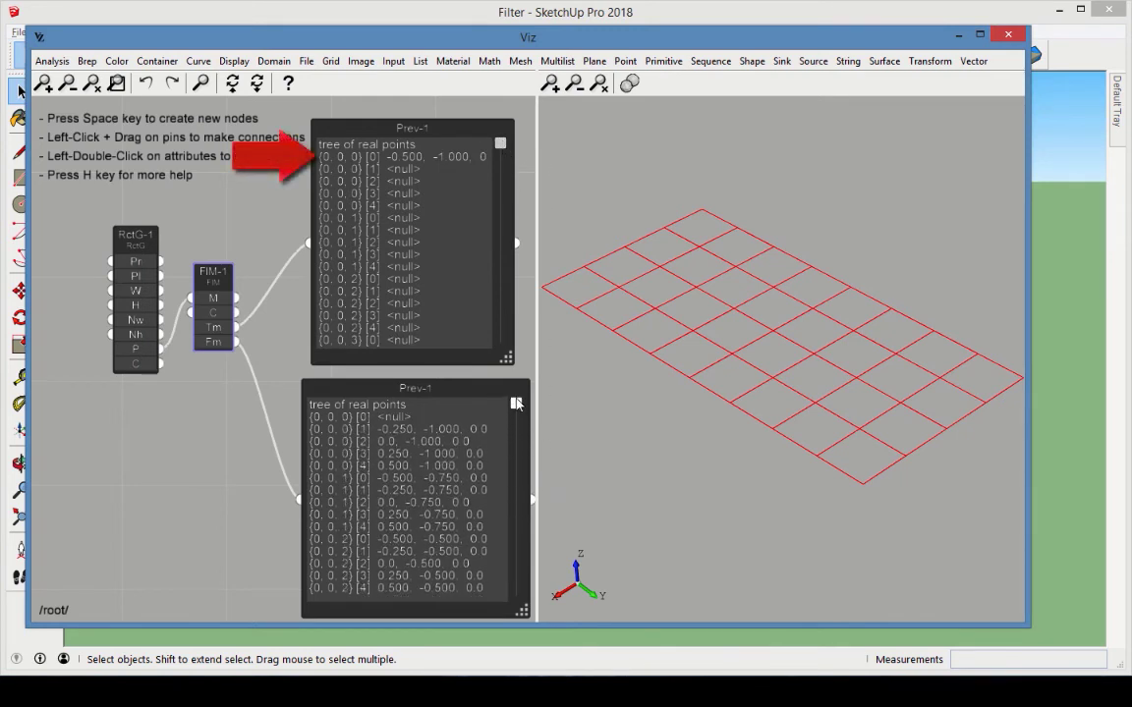
left_click(187, 505)
Add a Clean Multilist node and connect the true-list preview's output to its M input.
middle_click_drag(242, 493, 44, 486)
left_click(558, 61)
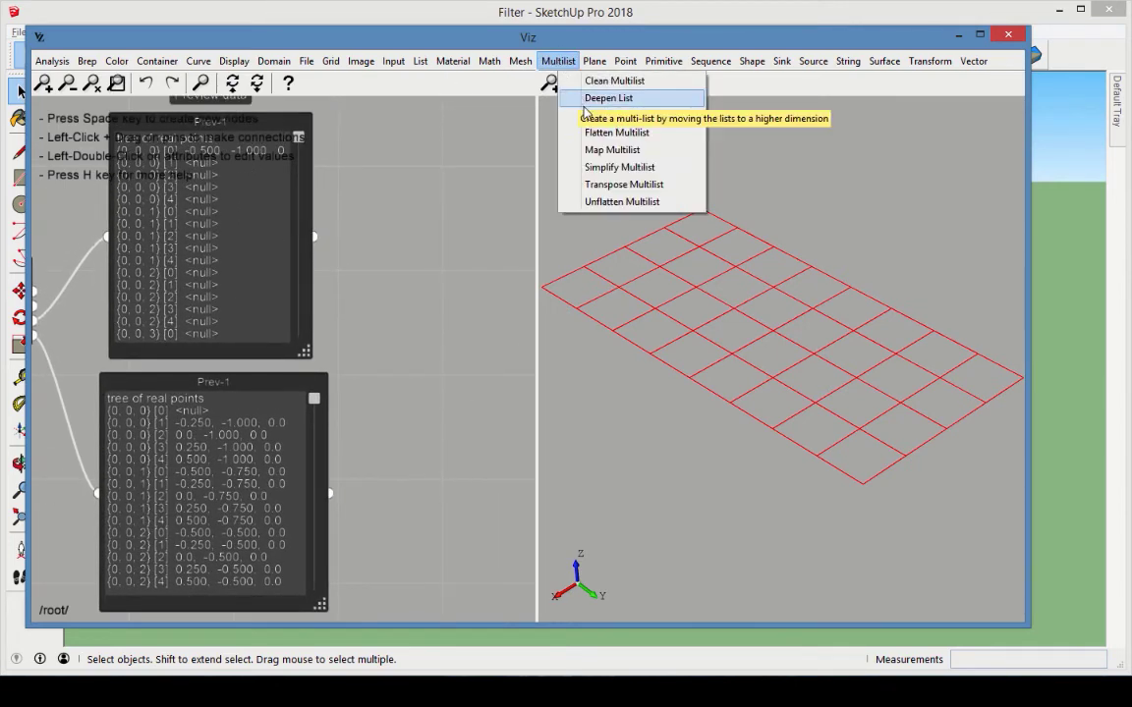
left_click(589, 81)
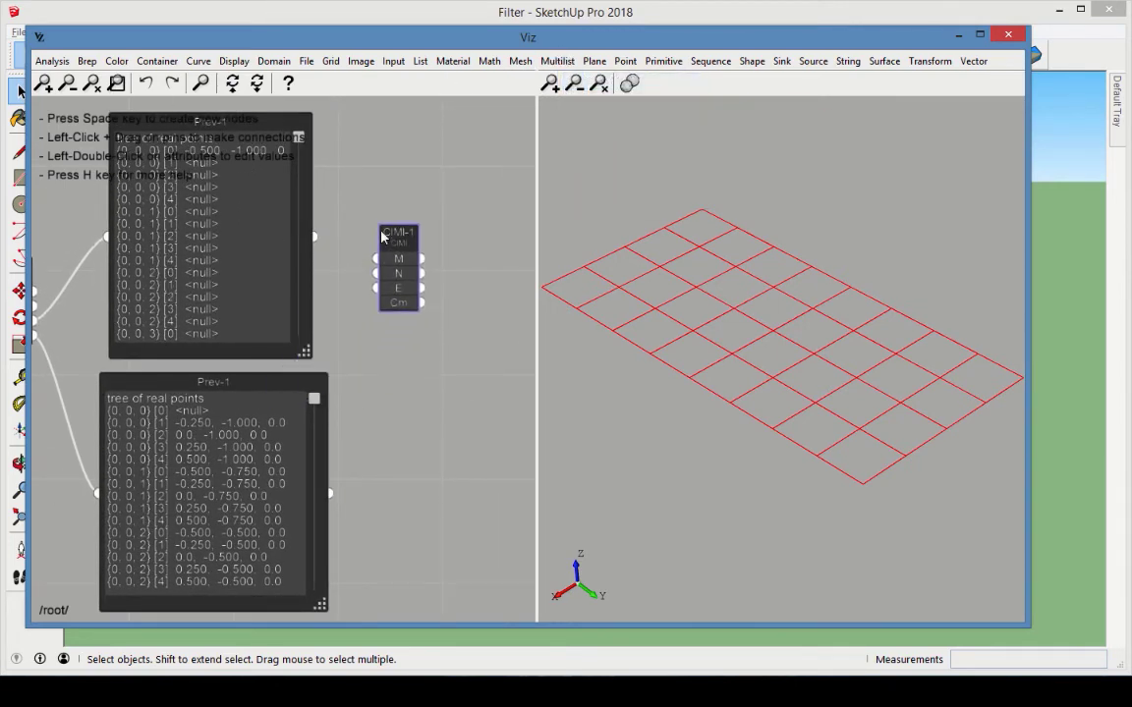
left_click(384, 231)
left_click_drag(312, 237, 375, 258)
Add a Preview node fed by the Clean Multilist's Cm output and enlarge it.
middle_click_drag(386, 358, 303, 354)
left_click(234, 60)
left_click(271, 134)
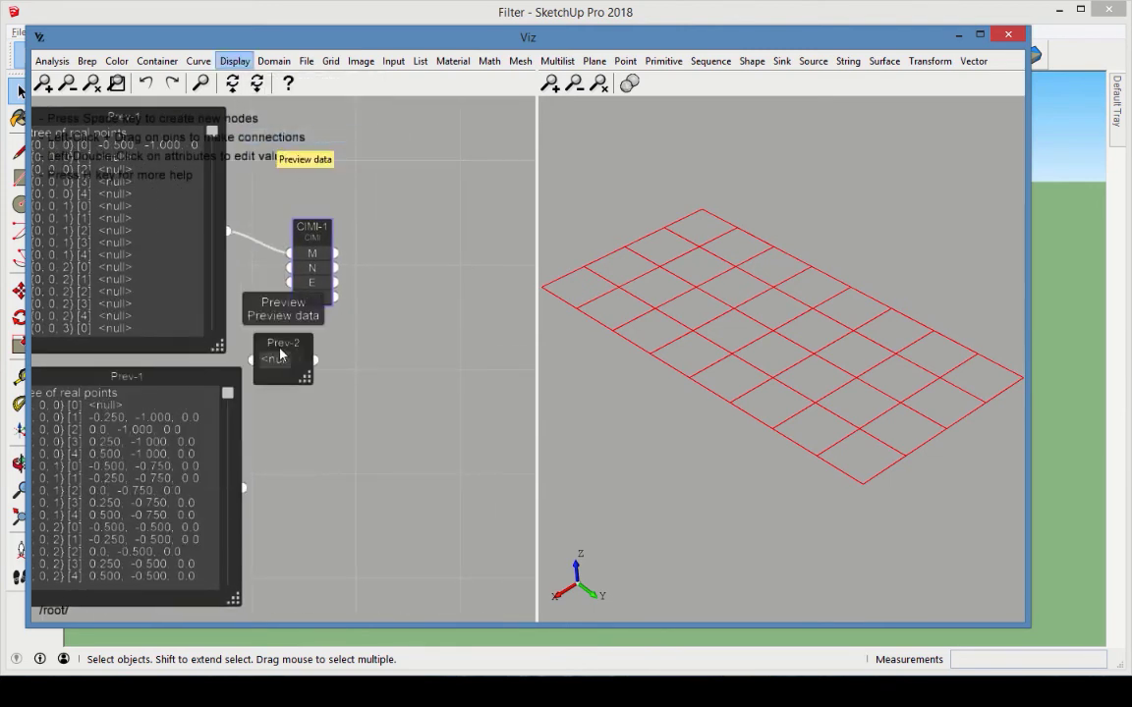
left_click(369, 238)
left_click_drag(336, 298, 360, 256)
left_click_drag(414, 274, 528, 380)
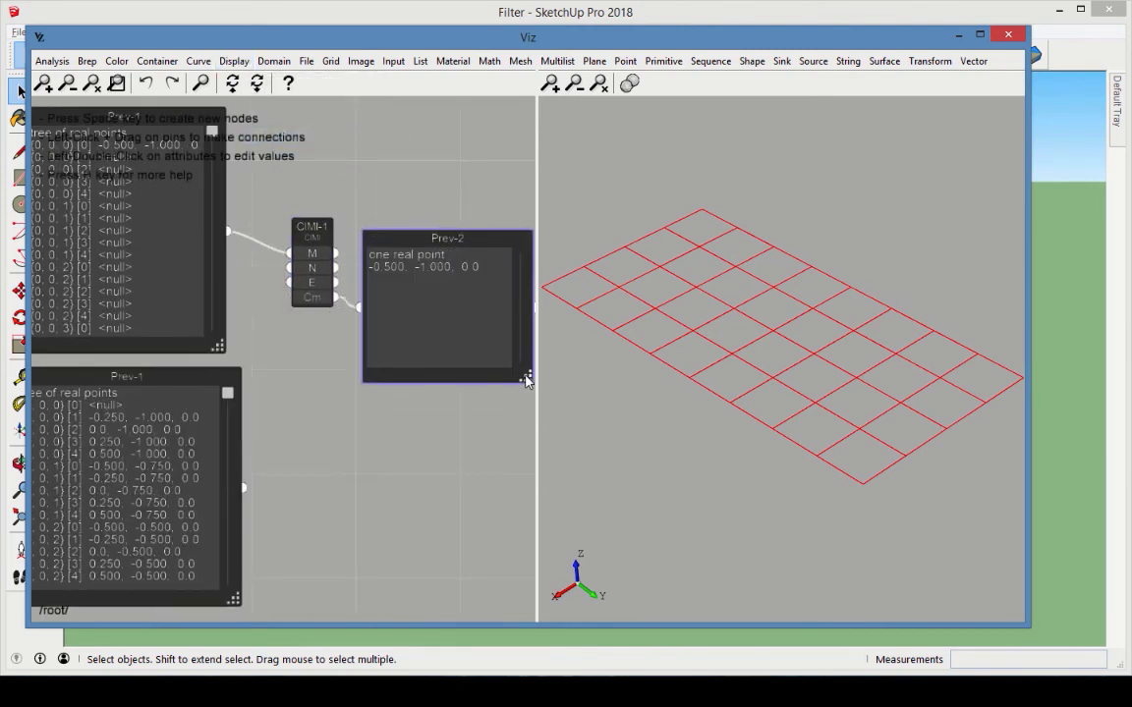
Move the new preview down and add a Point Label node with the Cm output connected to its P input.
left_click_drag(447, 239, 449, 351)
left_click(233, 61)
left_click(250, 99)
left_click(421, 187)
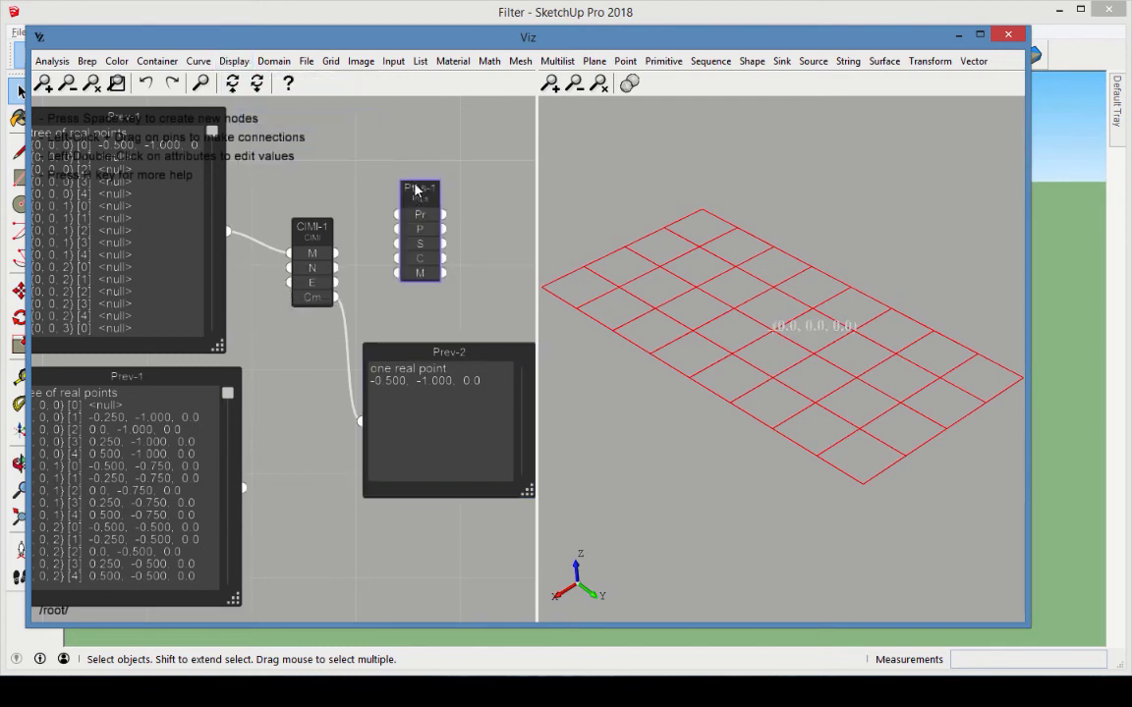
left_click_drag(337, 300, 396, 223)
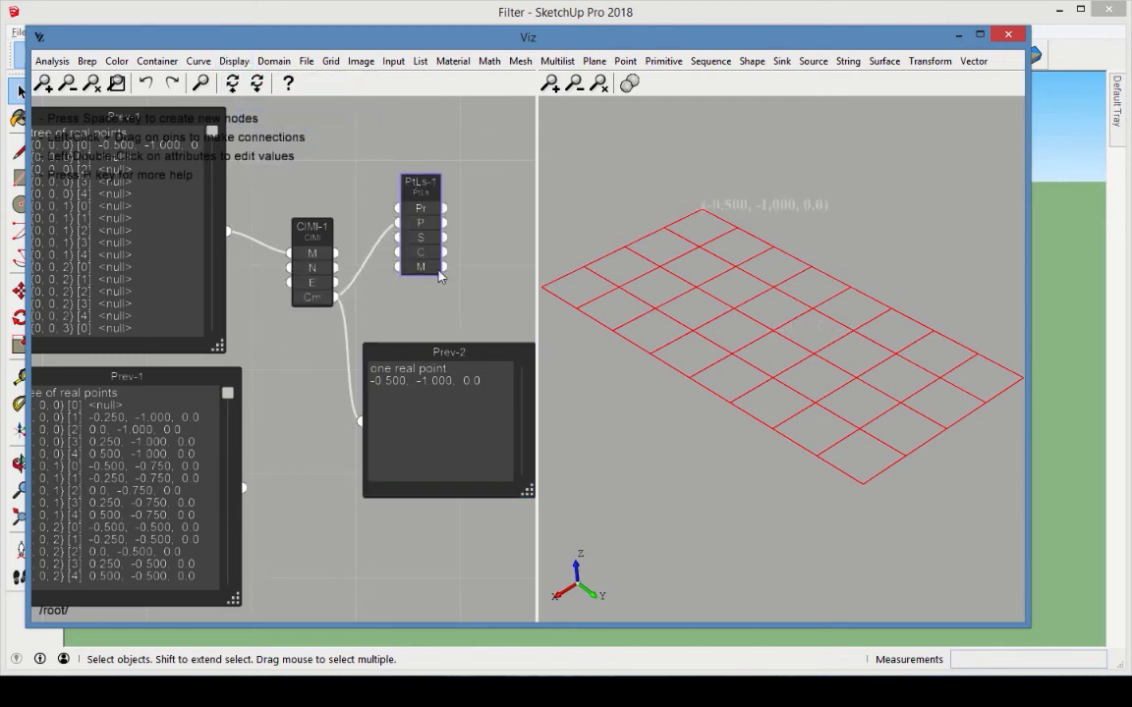
Set the point label's mode to show multilist indices instead of coordinates, and its text color to blue.
left_click(434, 270)
left_click(437, 296)
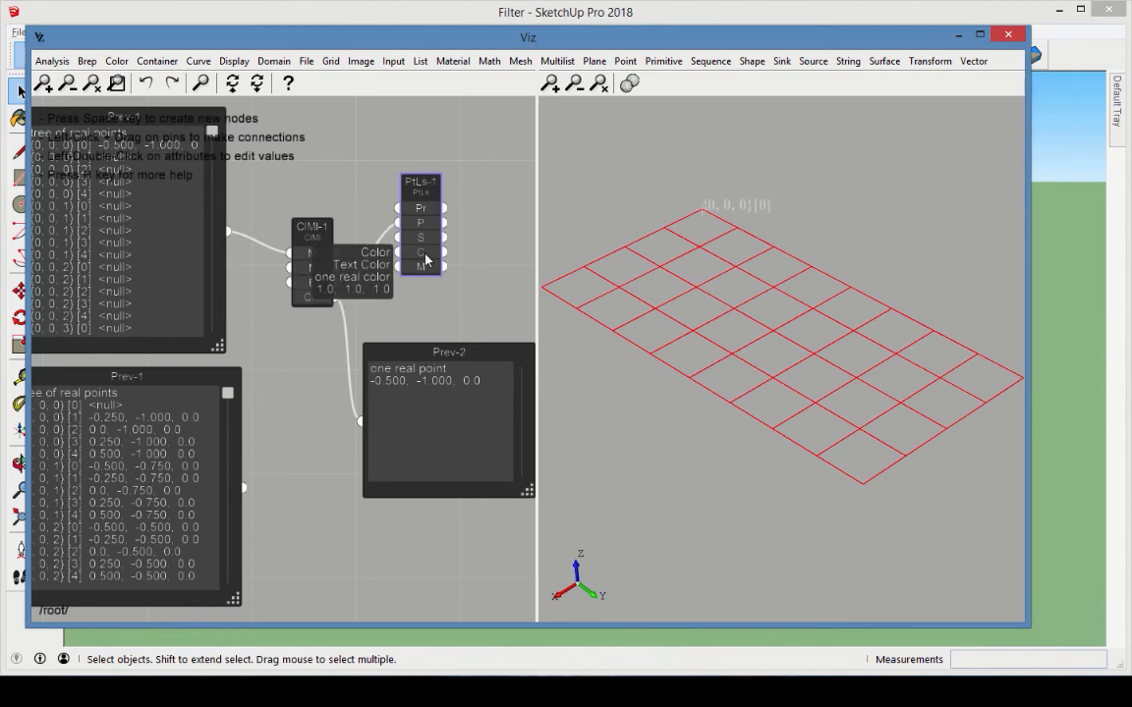
double_click(425, 260)
left_click(515, 318)
left_click(415, 358)
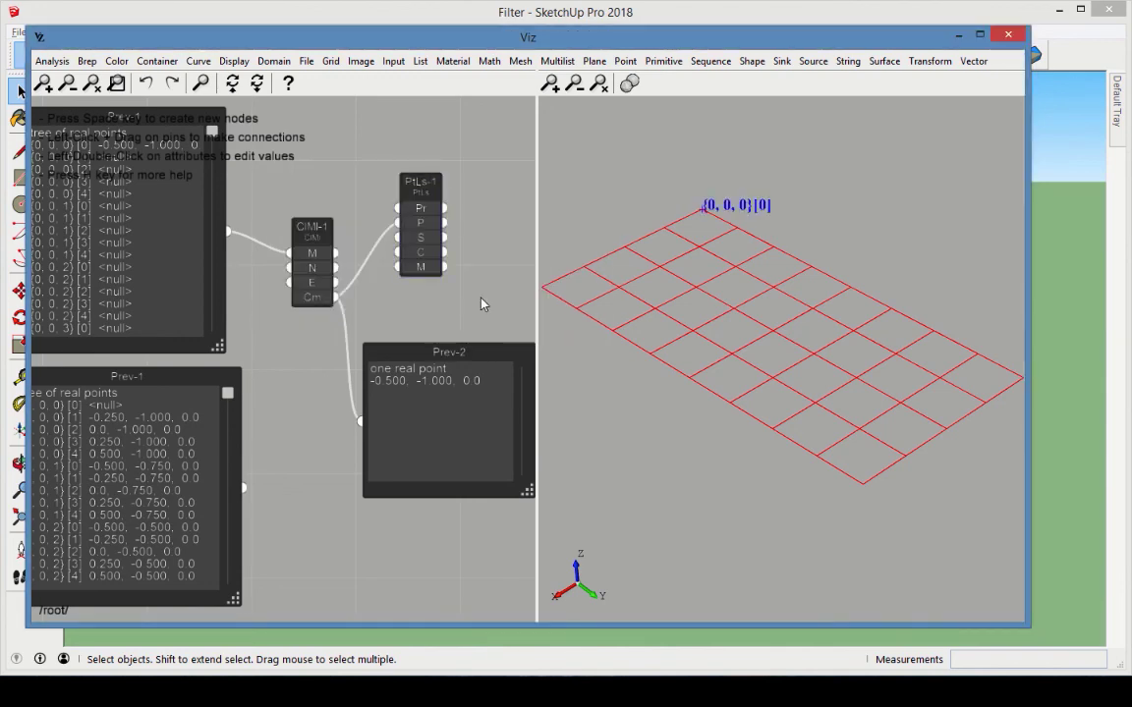
Set the Filter Multilist condition expression to {A;B;C}[i]->C == 1 or i == 2.
middle_click_drag(331, 535, 472, 561)
middle_click_drag(61, 500, 224, 504)
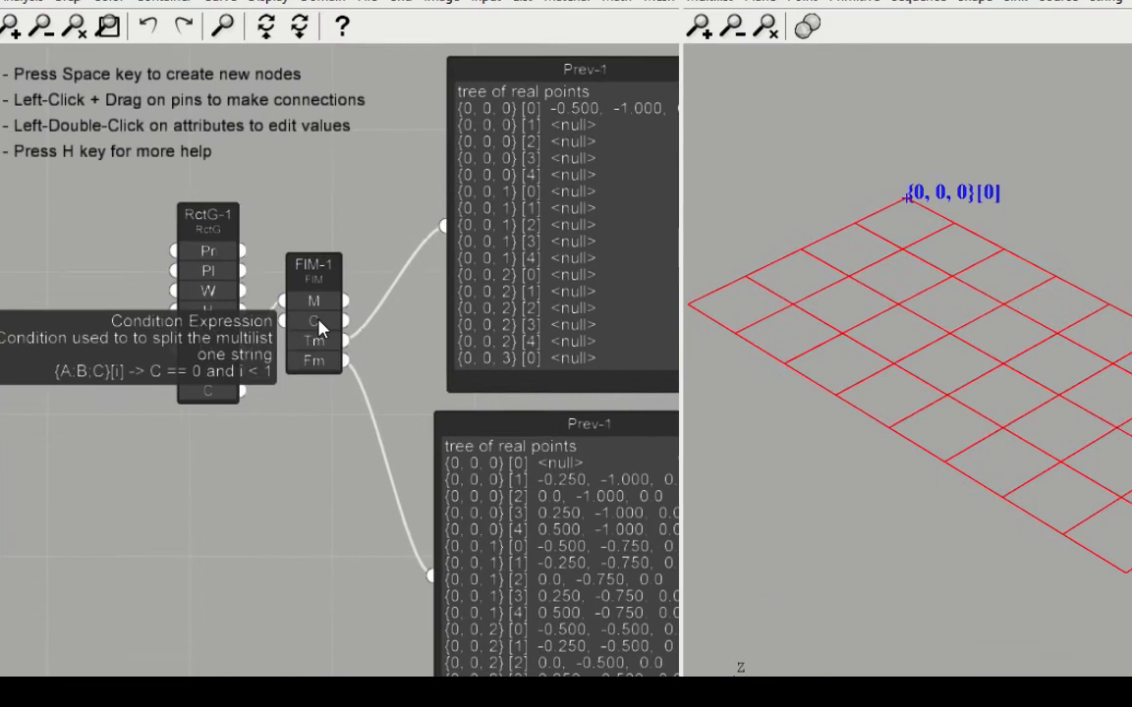
double_click(225, 336)
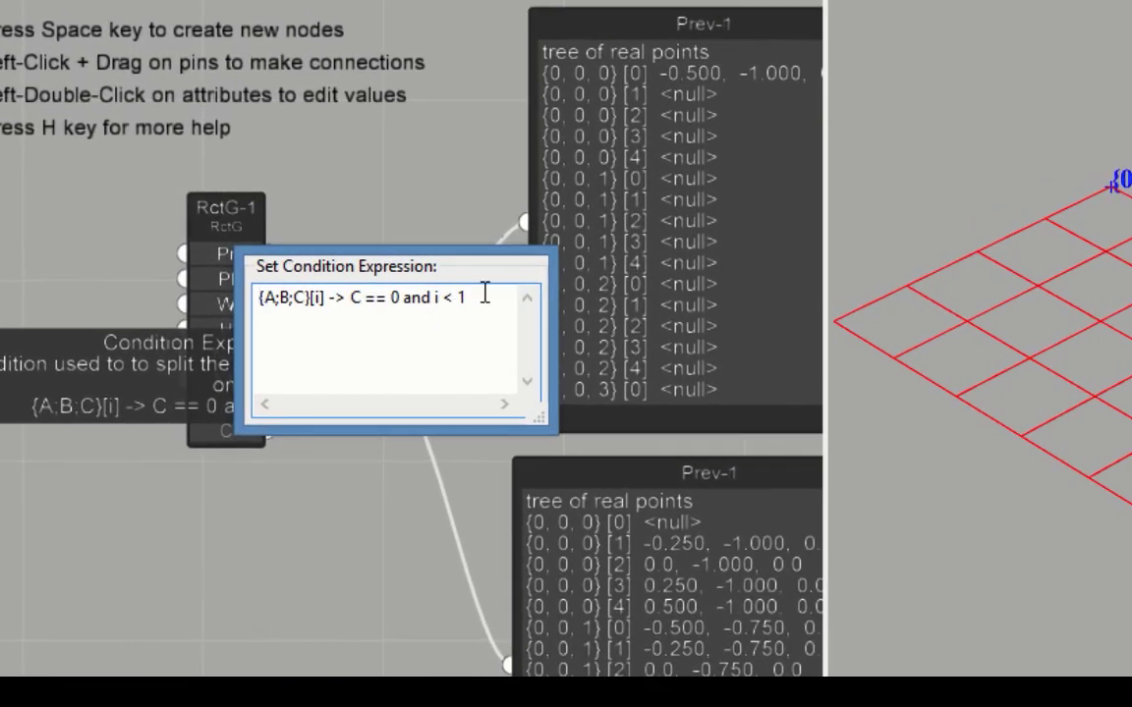
left_click_drag(490, 298, 240, 311)
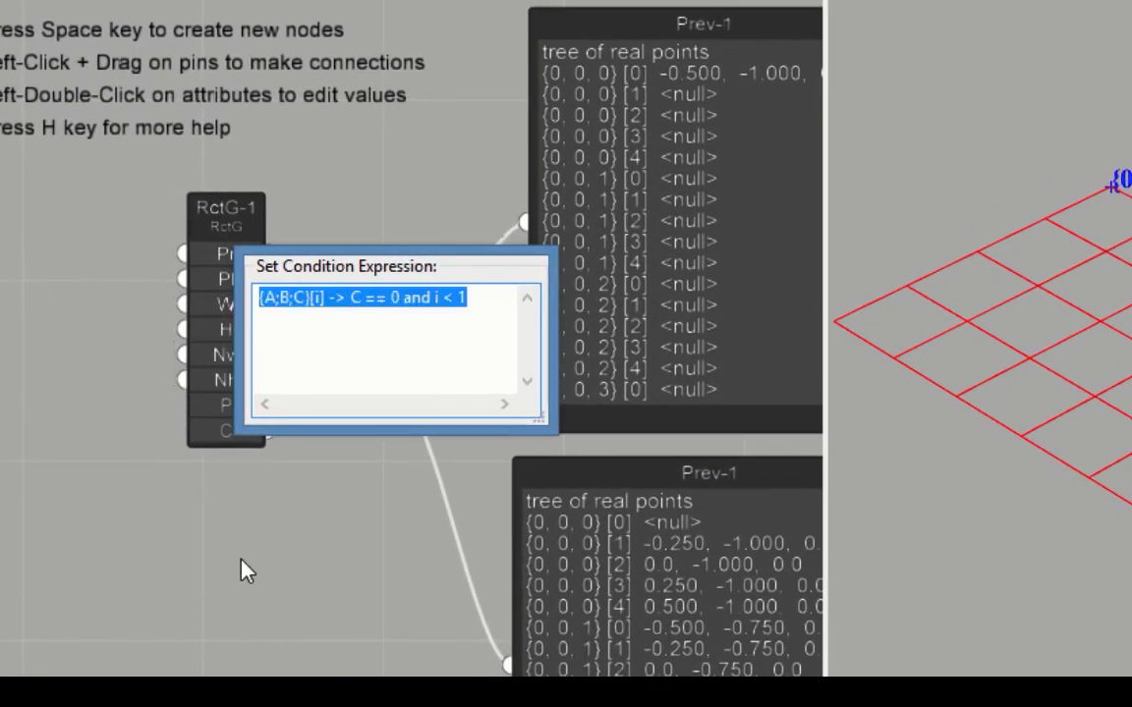
type("{A;B;C}[i]->C == 1 or i == 2")
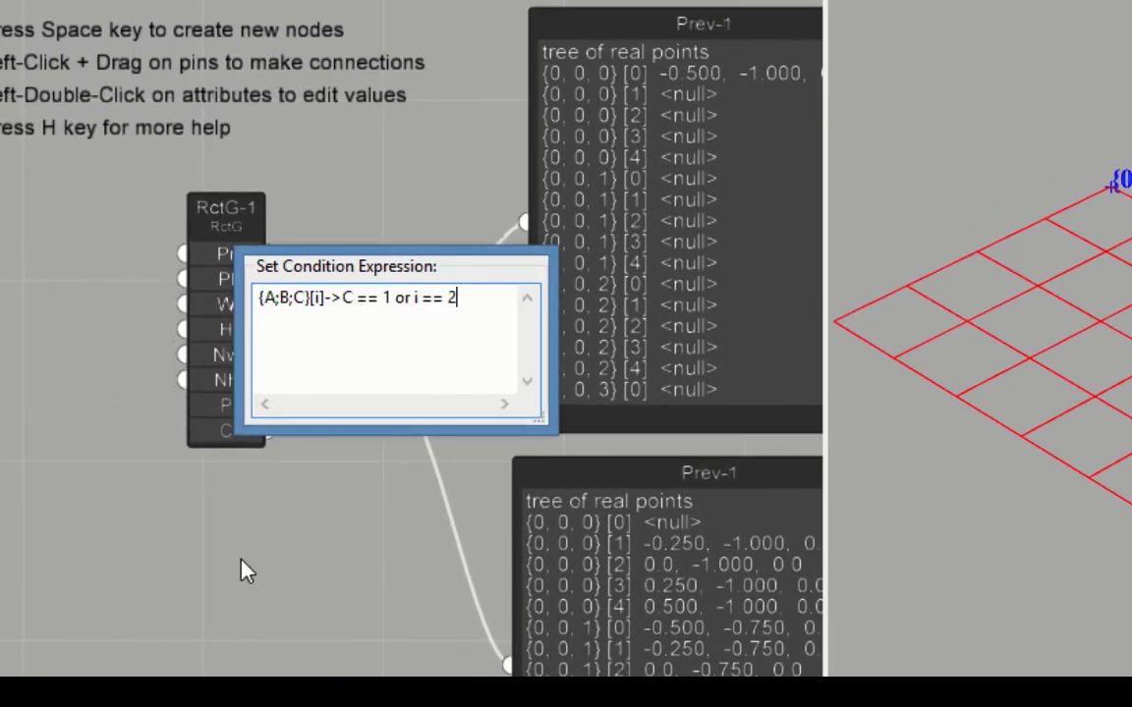